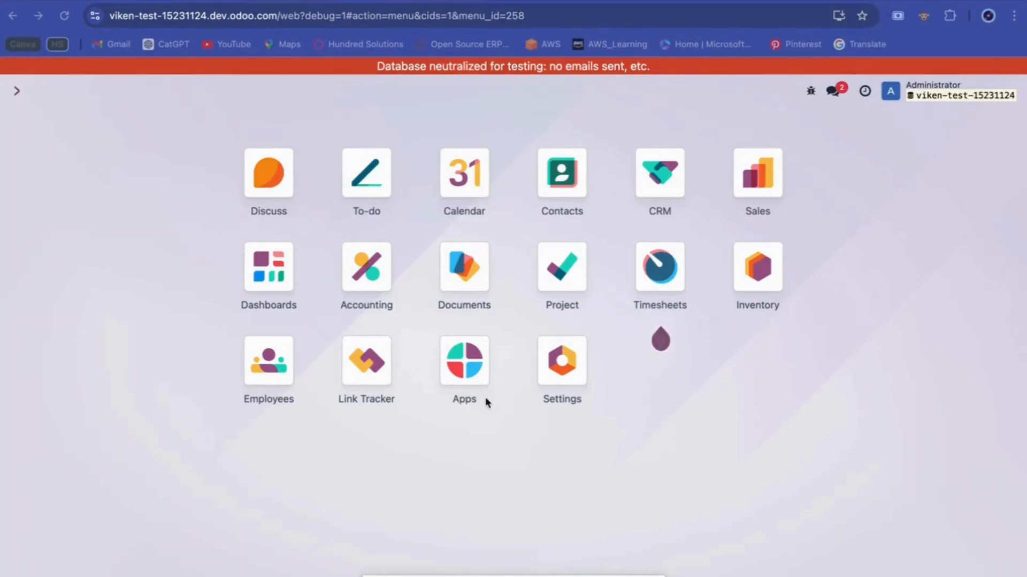
# Launch the CRM app and bring its opportunity Pipeline kanban into focus.
pyautogui.click(664, 179)
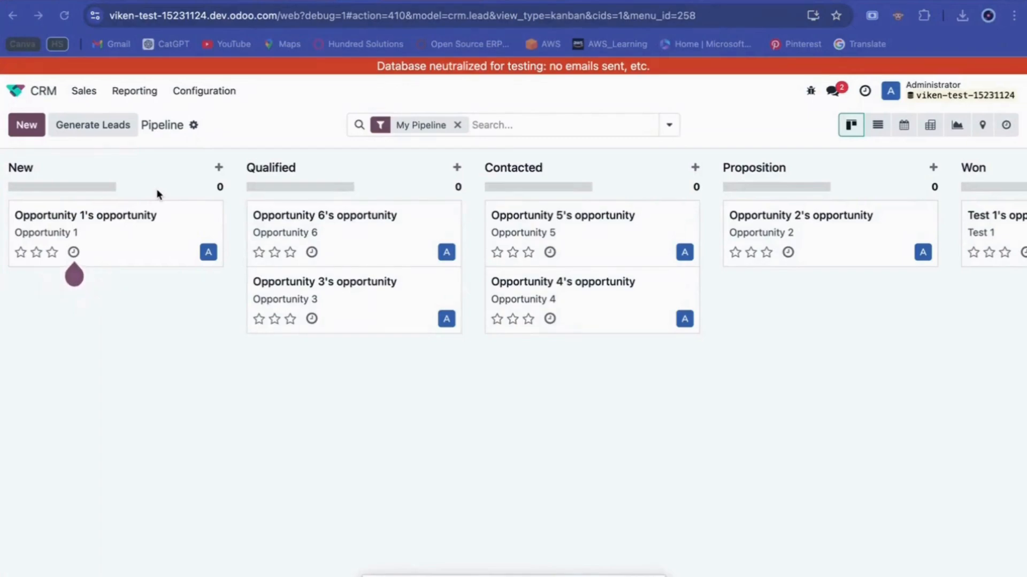
pyautogui.click(123, 234)
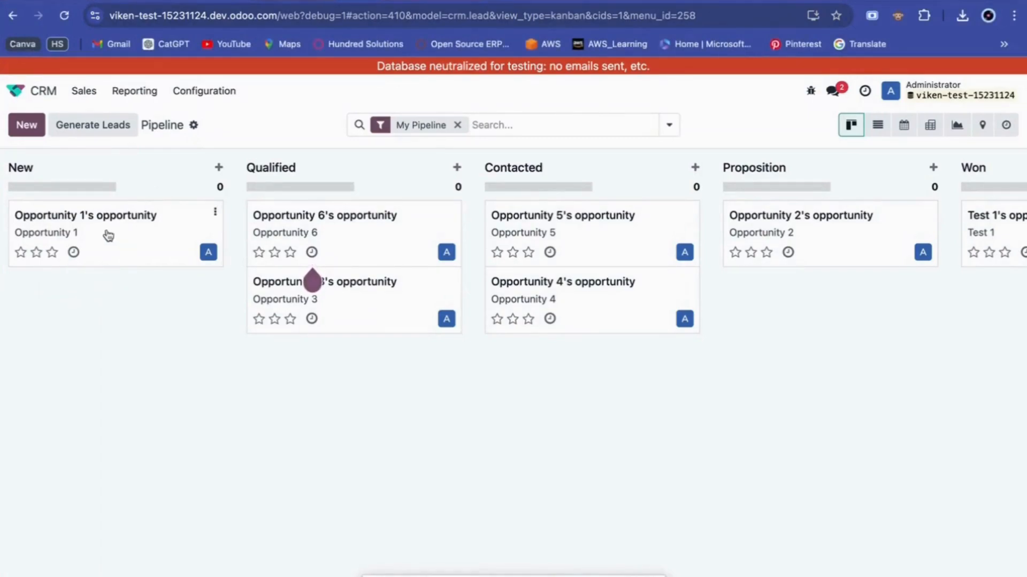
pyautogui.moveTo(108, 236)
pyautogui.mouseDown()
pyautogui.moveTo(248, 390)
pyautogui.moveTo(335, 390)
pyautogui.moveTo(103, 268)
pyautogui.moveTo(107, 251)
pyautogui.mouseUp()
pyautogui.moveTo(171, 169); pyautogui.dragTo(168, 191)
pyautogui.moveTo(167, 192); pyautogui.dragTo(168, 191)
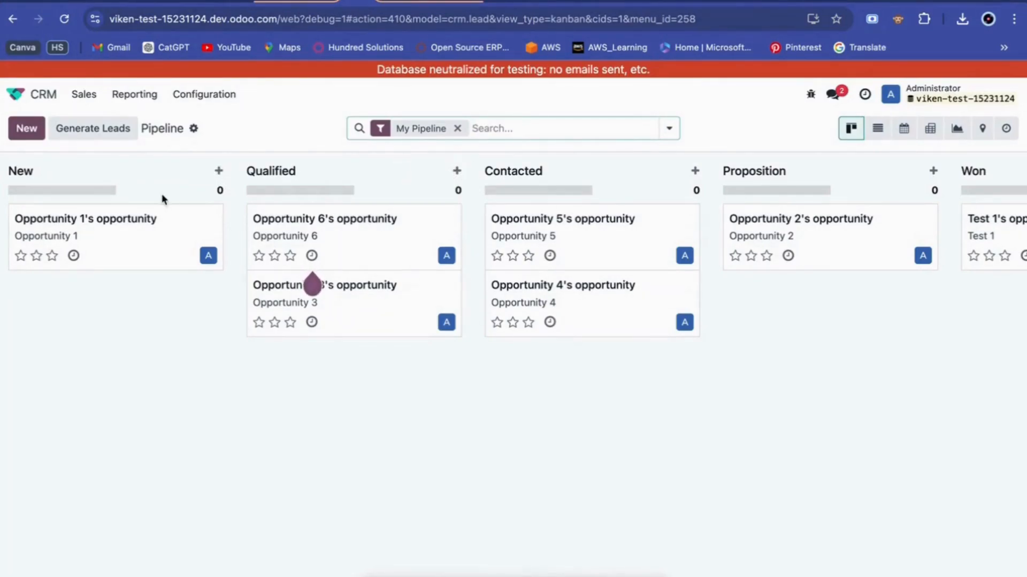
# Quick-create a Hundred Solutions opportunity in the New stage with the customer's contact e-mail.
pyautogui.click(27, 138)
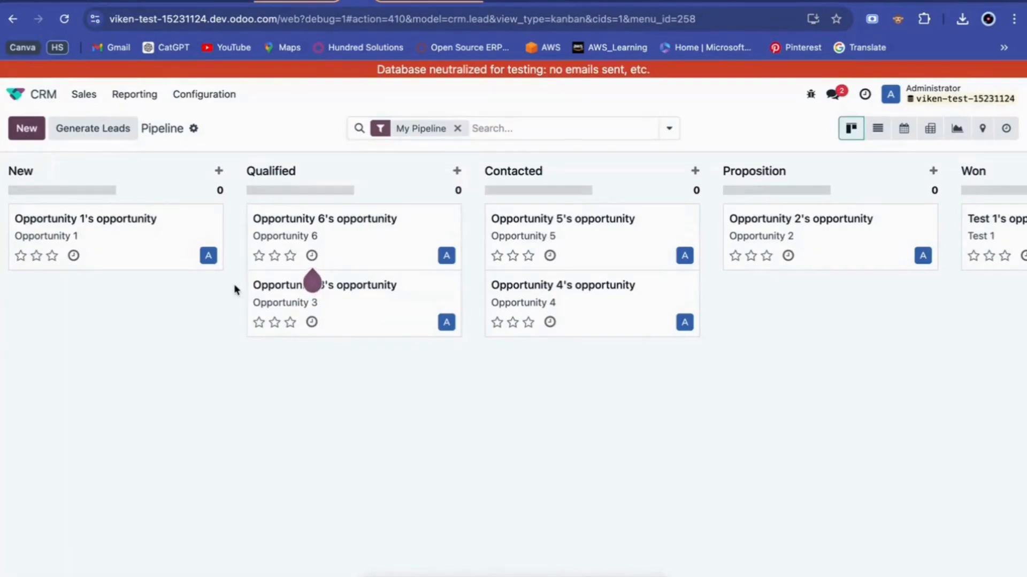
pyautogui.write('Hundred Solutions')
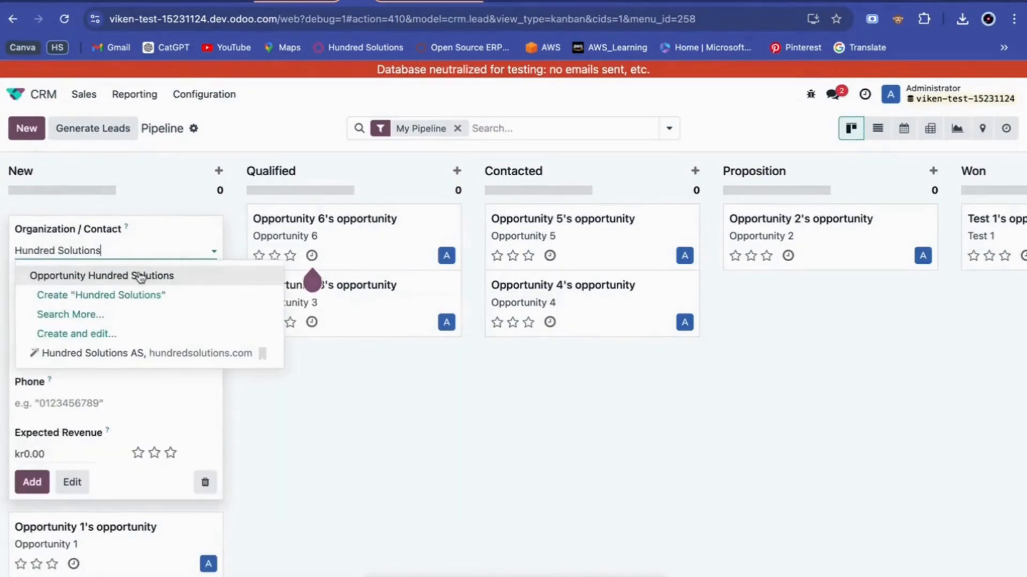
pyautogui.press('Return')
pyautogui.click(115, 293)
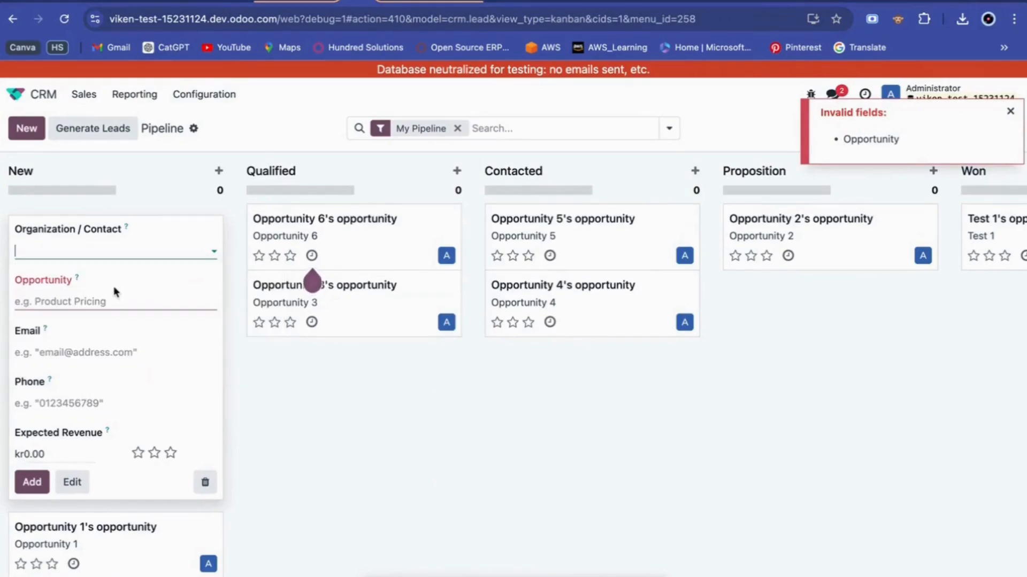
pyautogui.click(91, 350)
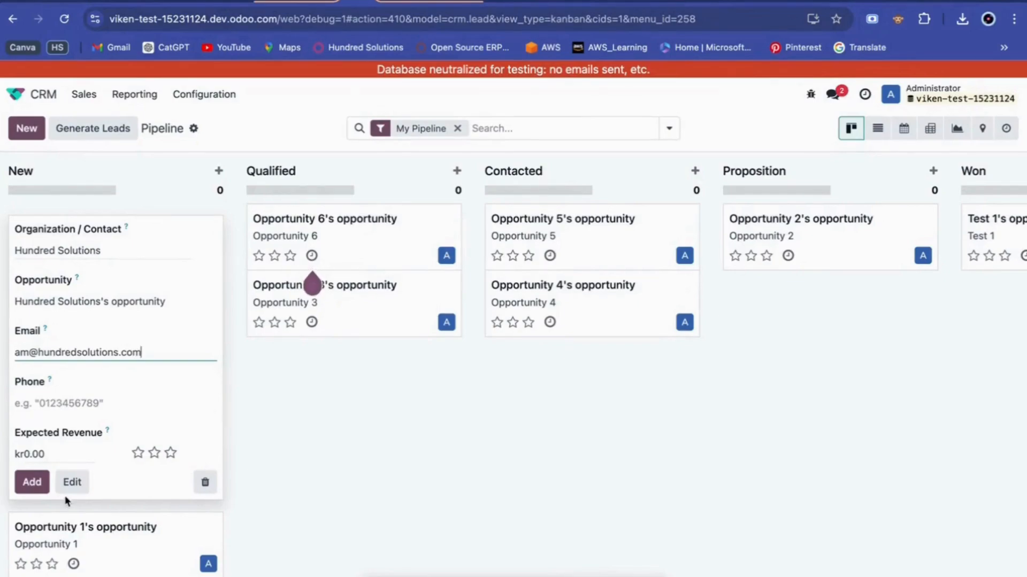
pyautogui.press('Return')
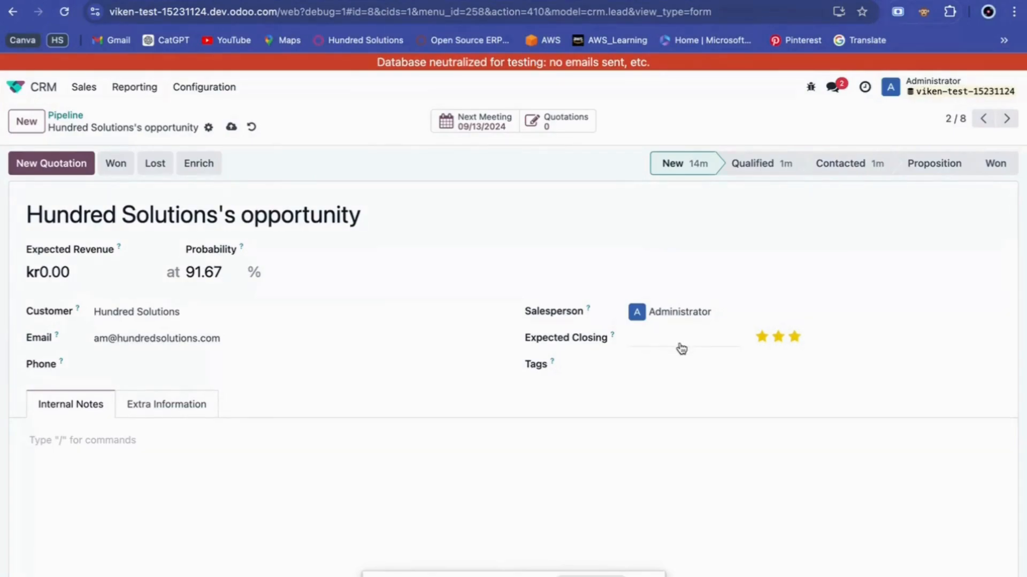
# Start a To-Do activity summarised 'Schedule a meeting with the client'.
pyautogui.scroll(-2, 397, 380)
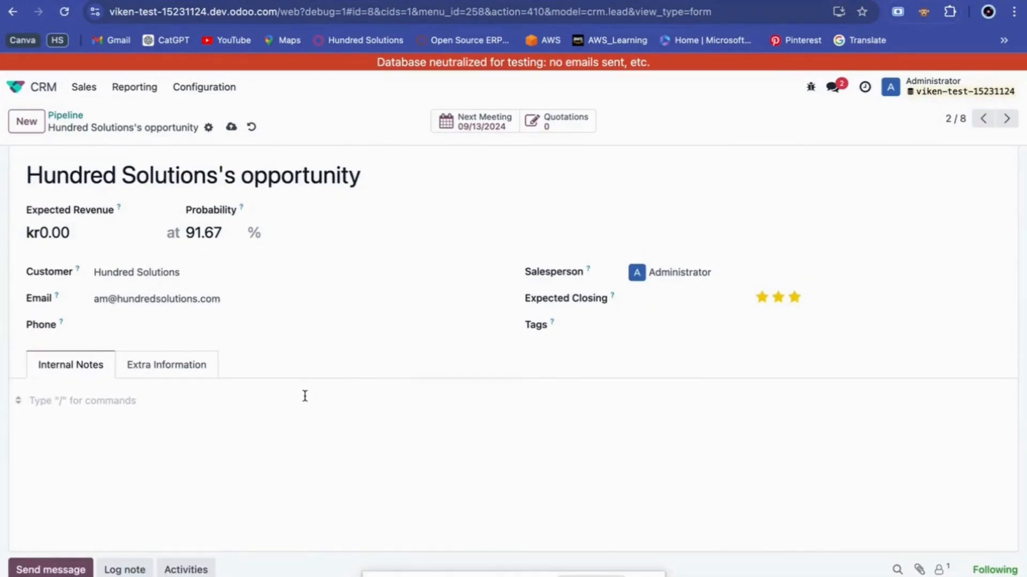
pyautogui.scroll(-6, 312, 445)
pyautogui.scroll(2, 289, 440)
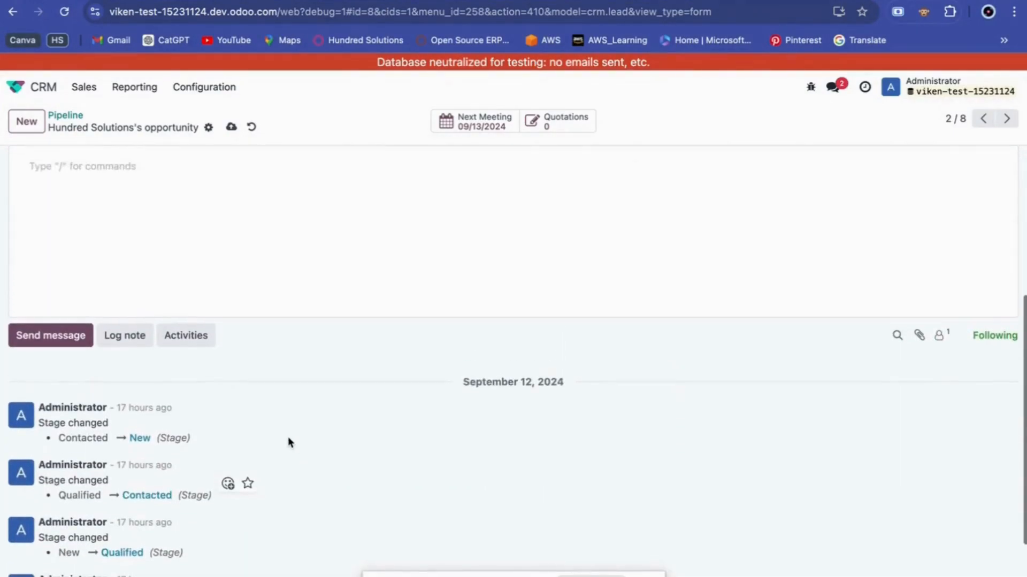
pyautogui.click(186, 341)
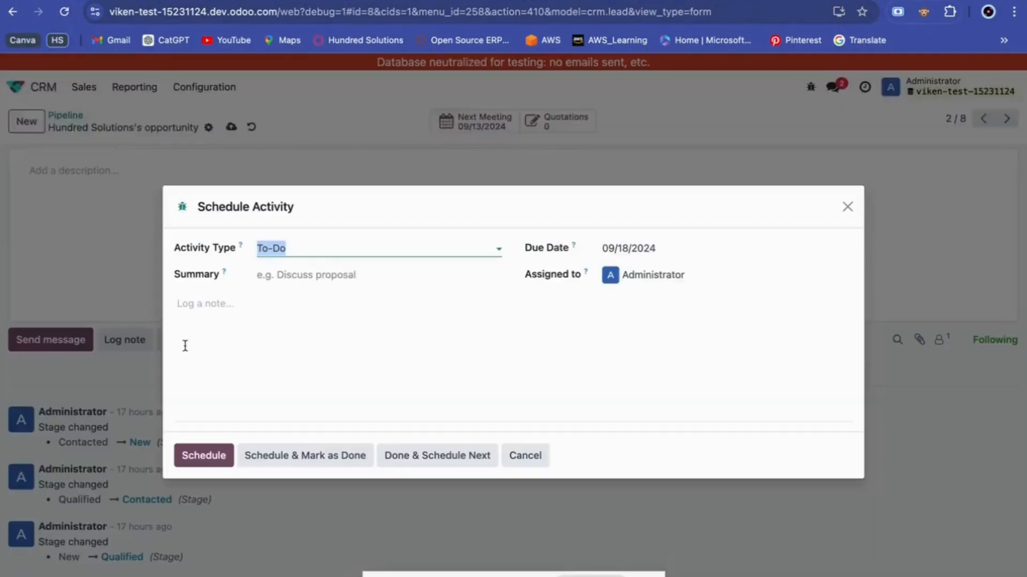
pyautogui.click(332, 248)
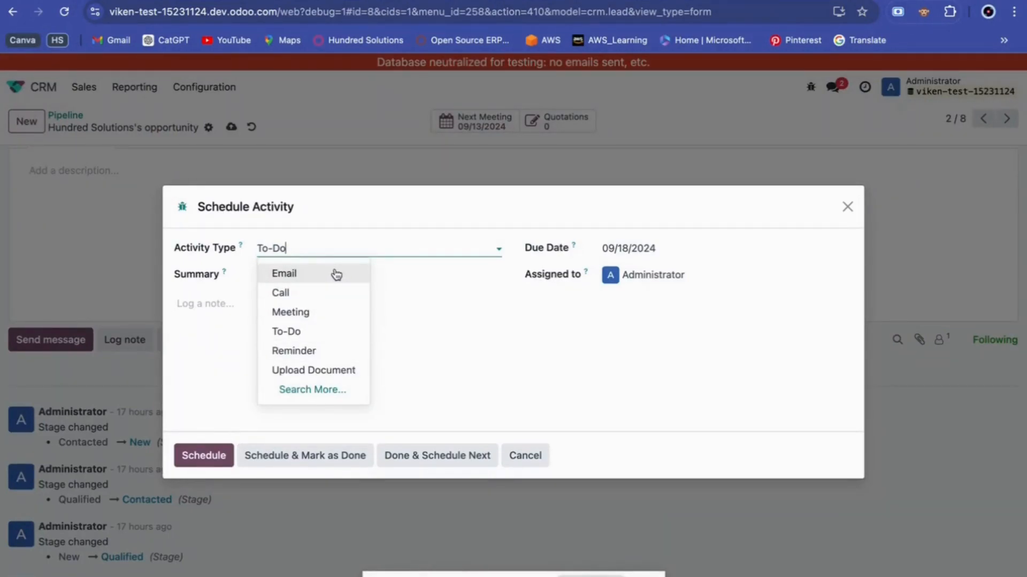
pyautogui.click(310, 253)
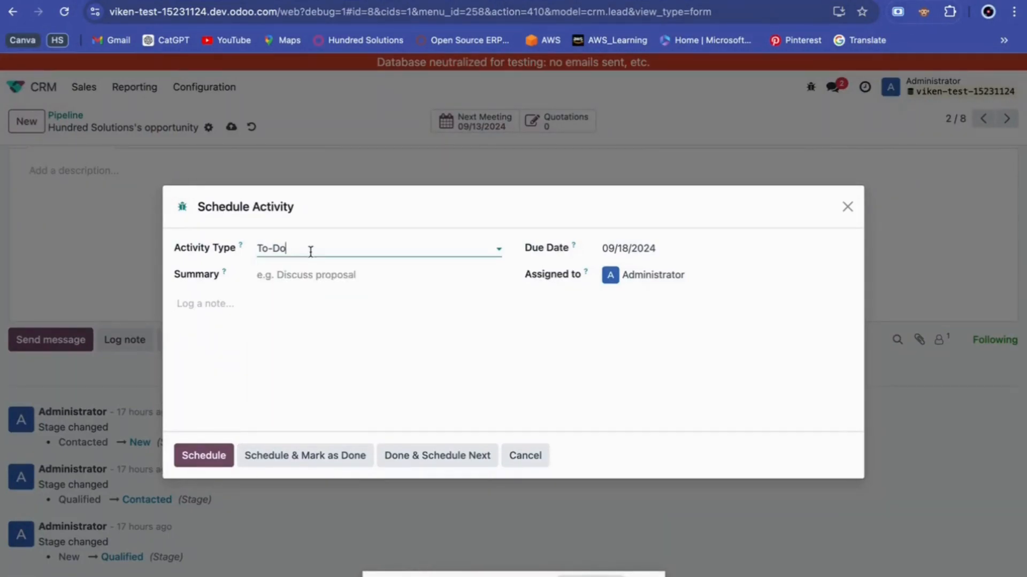
pyautogui.click(292, 278)
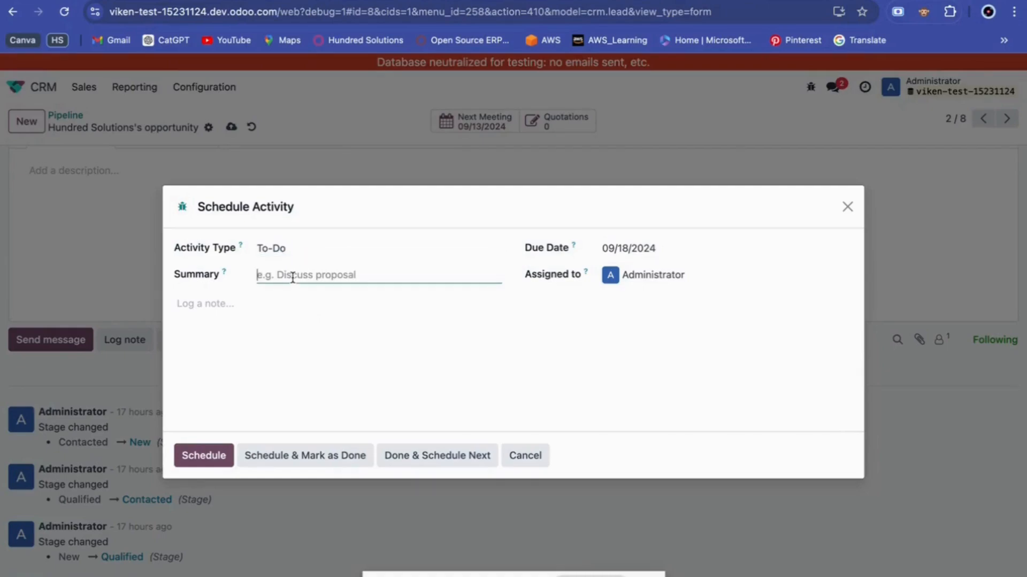
pyautogui.write('Schedule a meeting with the client')
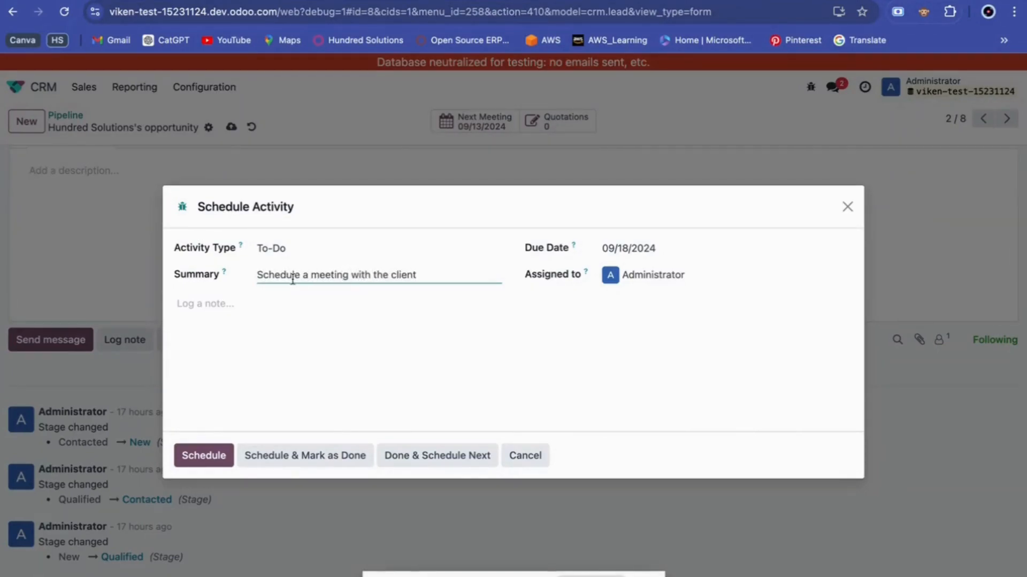
pyautogui.click(263, 317)
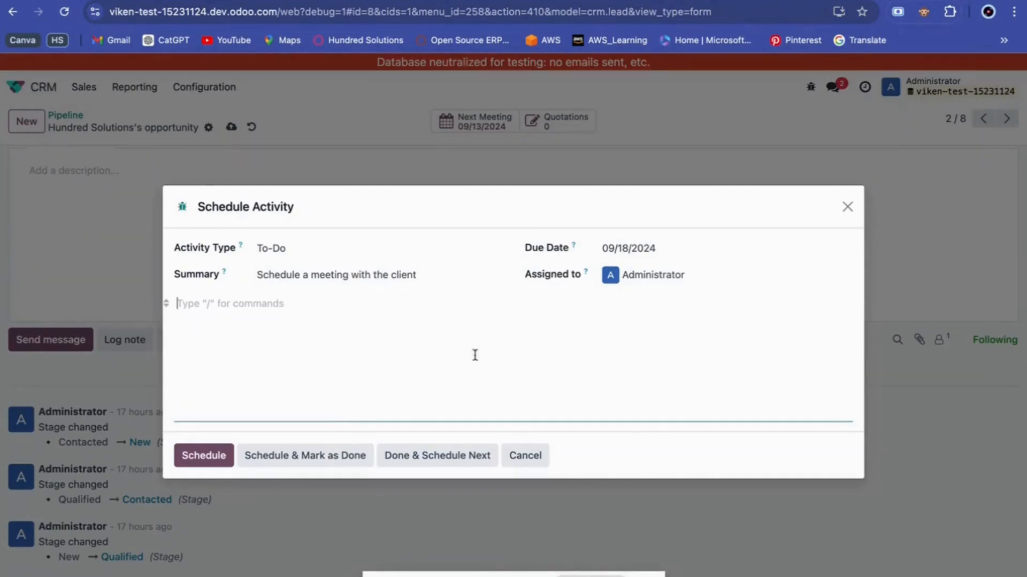
# Set the To-Do's due date to 09/13/2024 and schedule it.
pyautogui.click(630, 250)
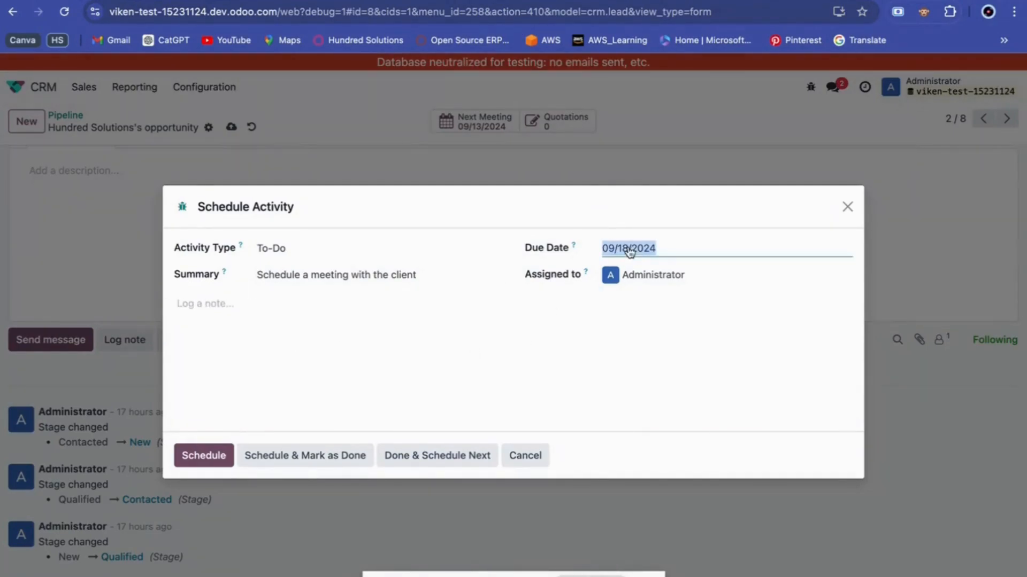
pyautogui.click(815, 397)
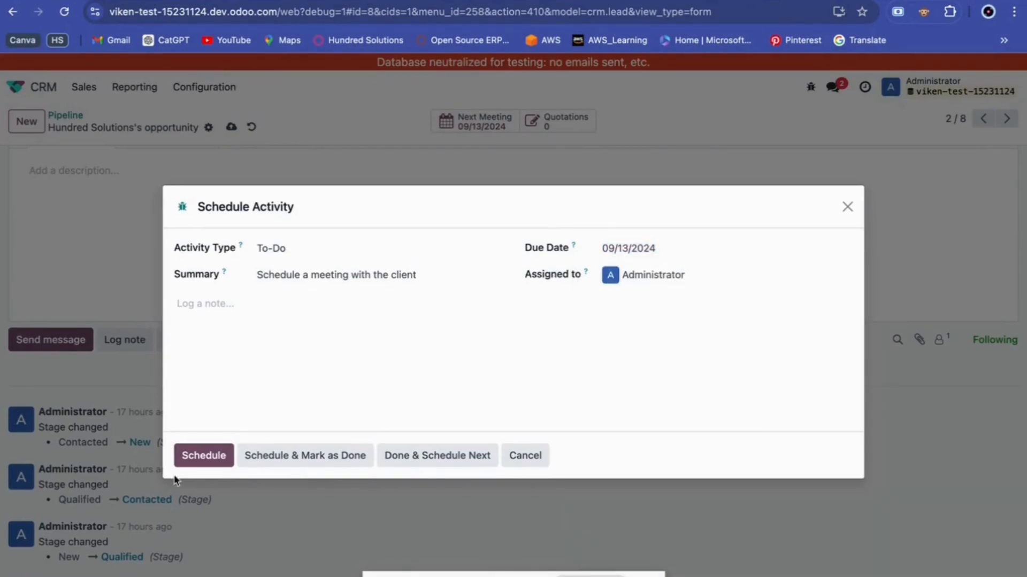
pyautogui.click(188, 460)
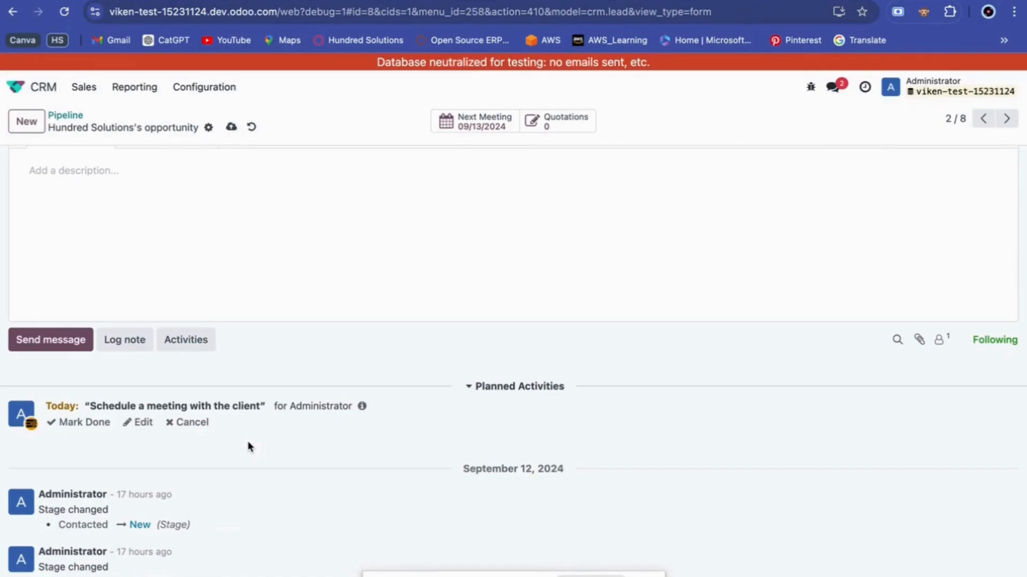
pyautogui.scroll(5, 248, 446)
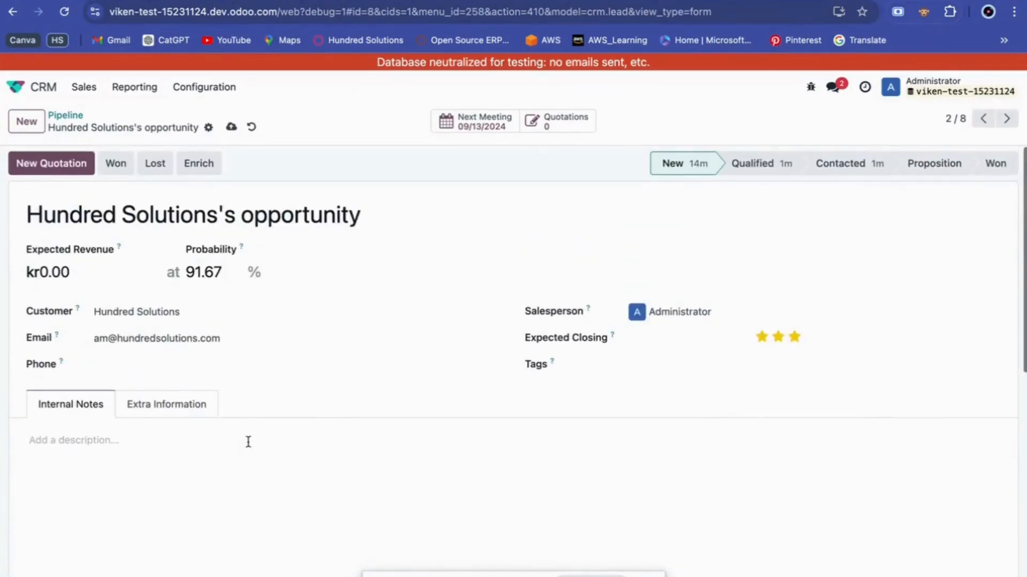
# Open the meetings calendar for Hundred Solutions's opportunity.
pyautogui.click(488, 128)
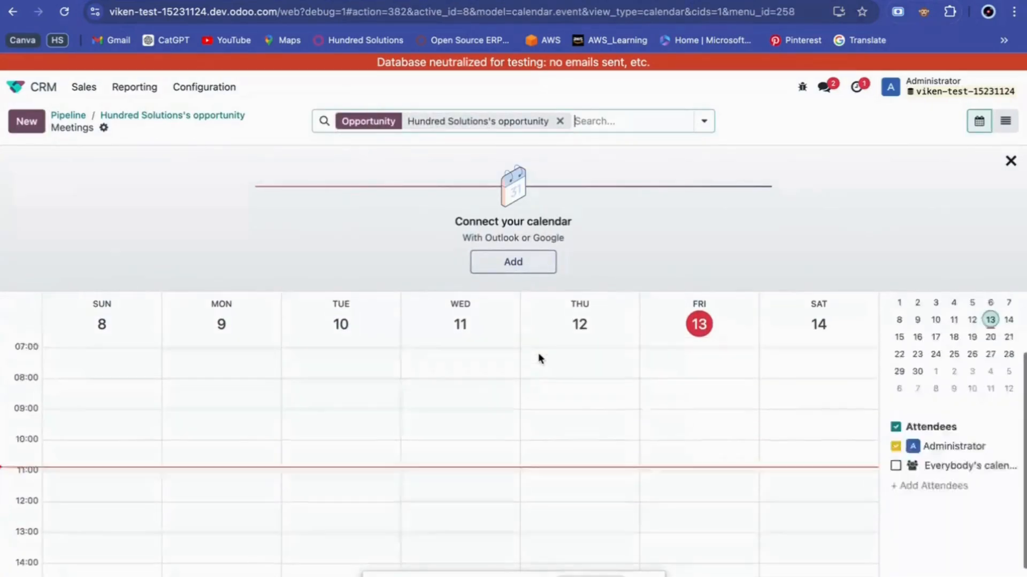
pyautogui.scroll(-6, 539, 354)
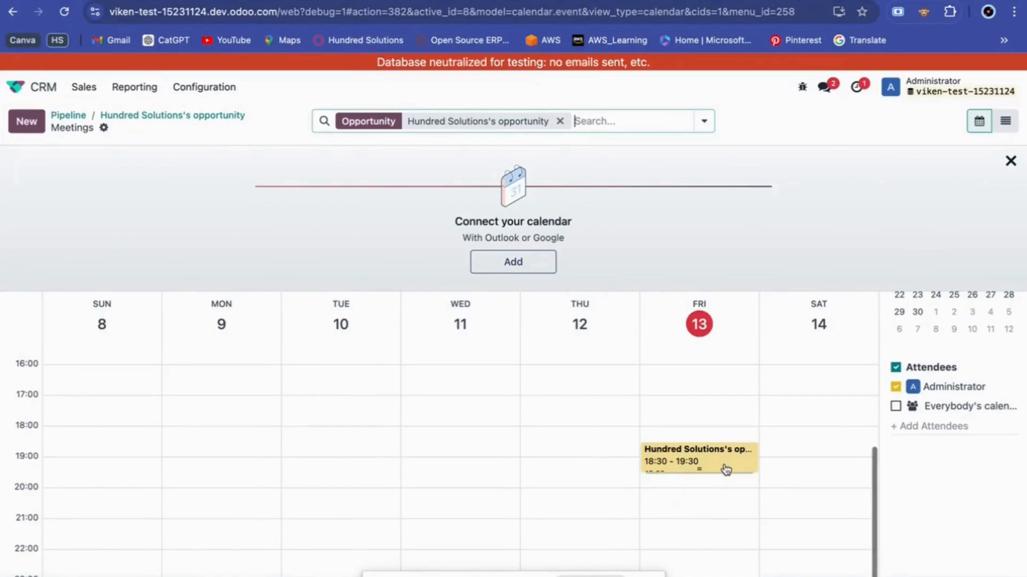
pyautogui.scroll(3, 777, 438)
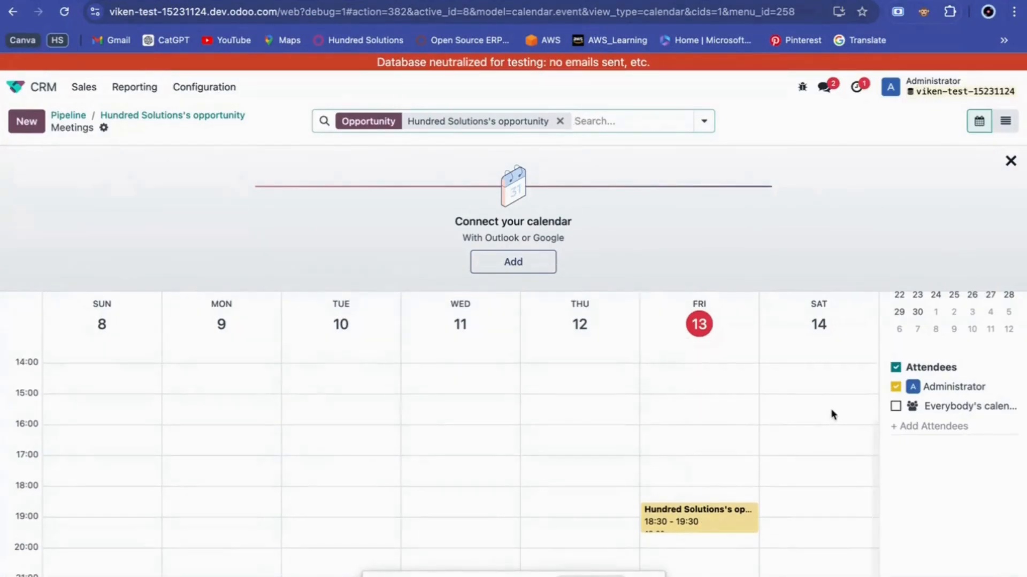
# Create and save a meeting on Saturday 14 at 15:30, then return to the opportunity.
pyautogui.click(813, 414)
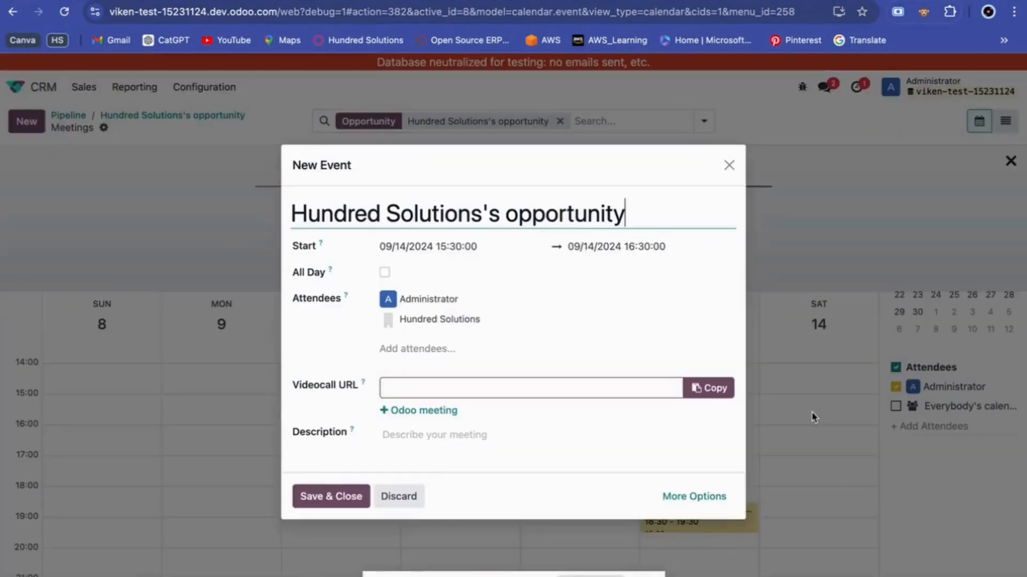
pyautogui.click(470, 247)
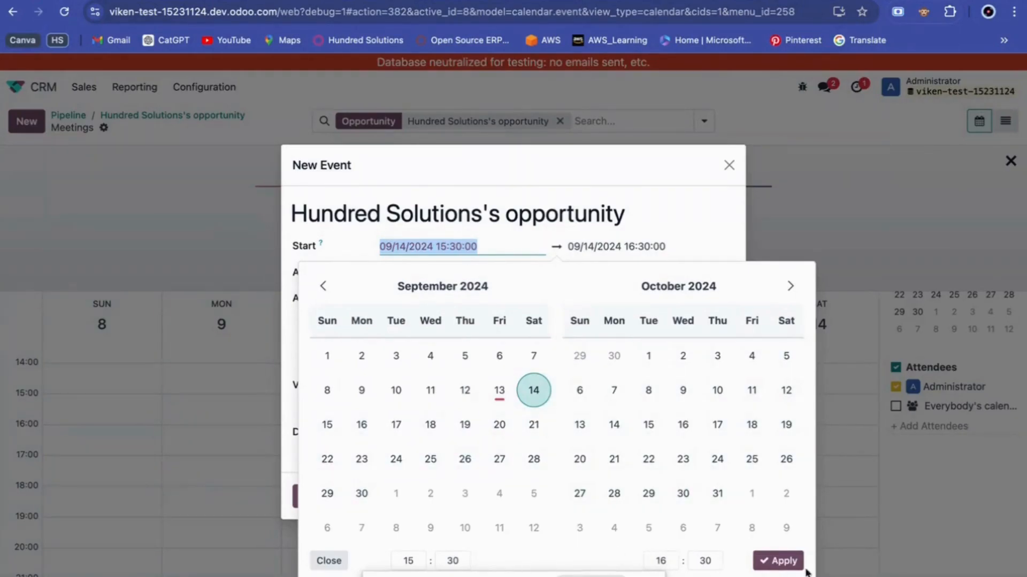
pyautogui.click(797, 563)
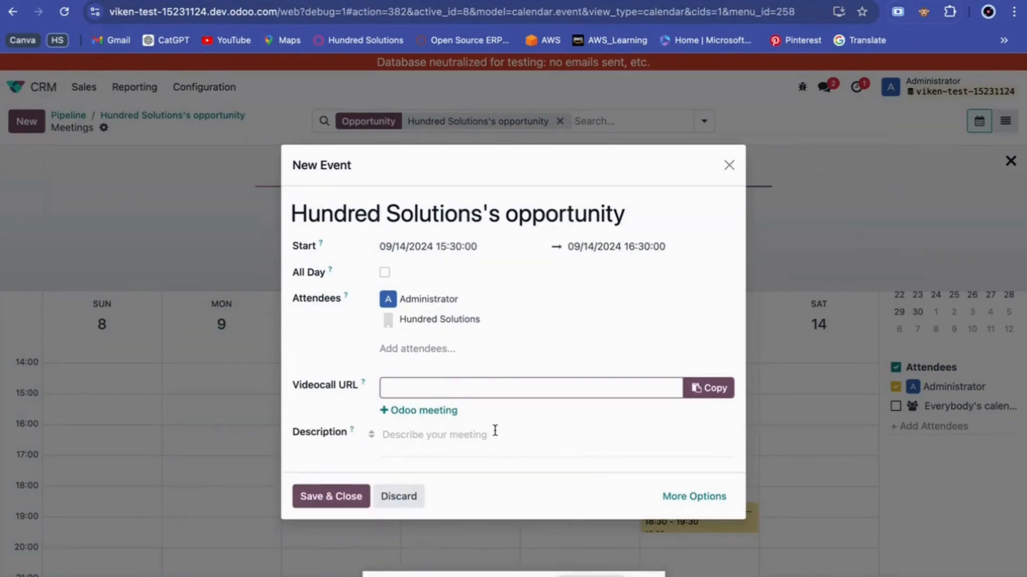
pyautogui.click(336, 500)
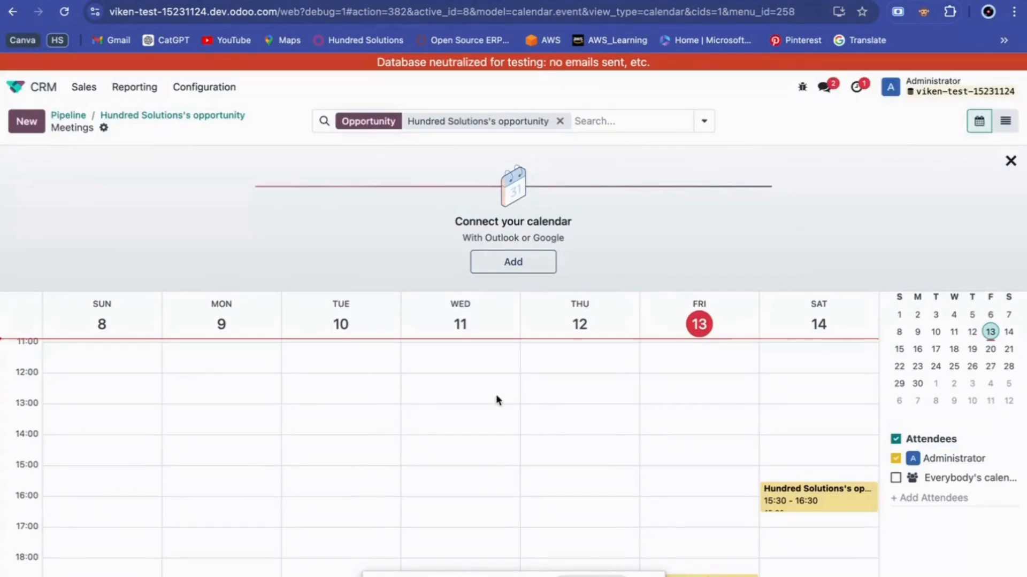
pyautogui.scroll(-1, 496, 396)
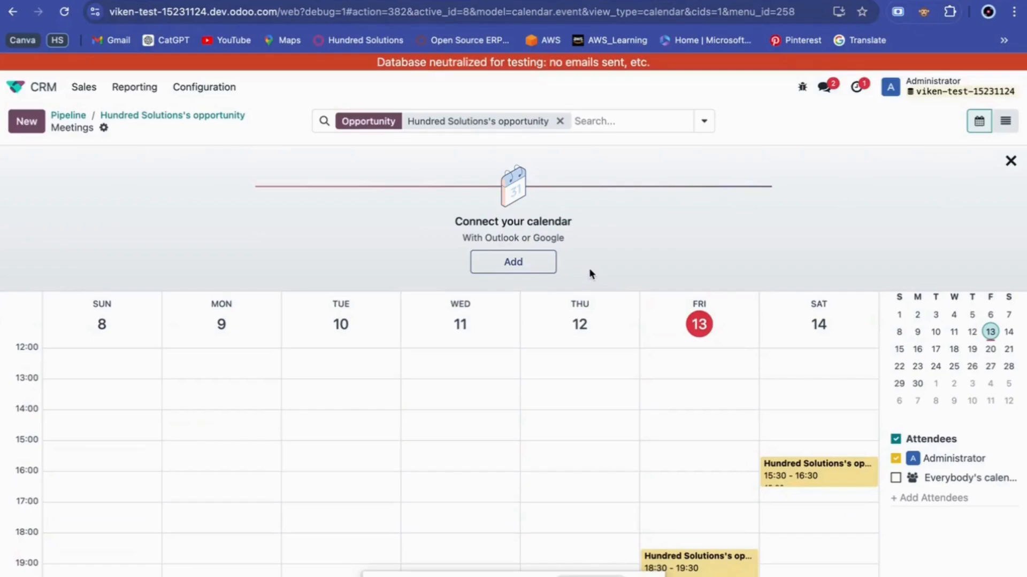
pyautogui.click(158, 116)
# Advance Hundred Solutions's opportunity from New through Qualified into the Contacted stage.
pyautogui.scroll(-1, 329, 317)
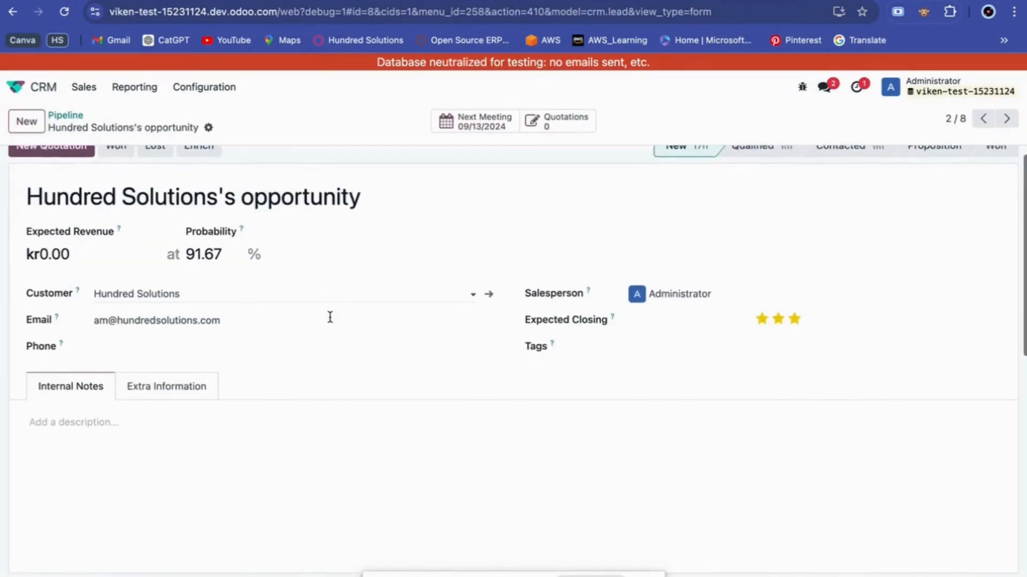
pyautogui.scroll(1, 447, 368)
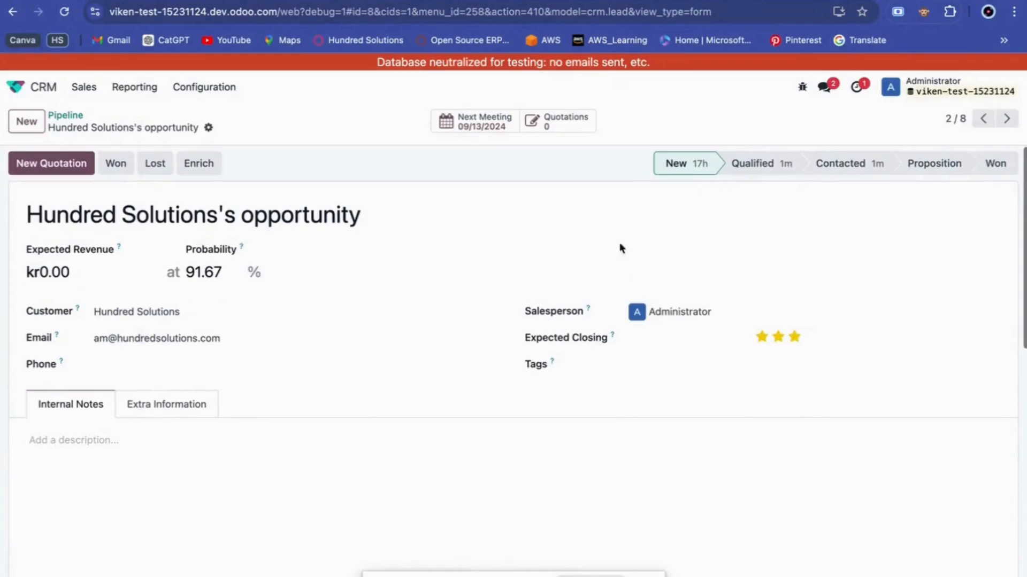
pyautogui.click(771, 175)
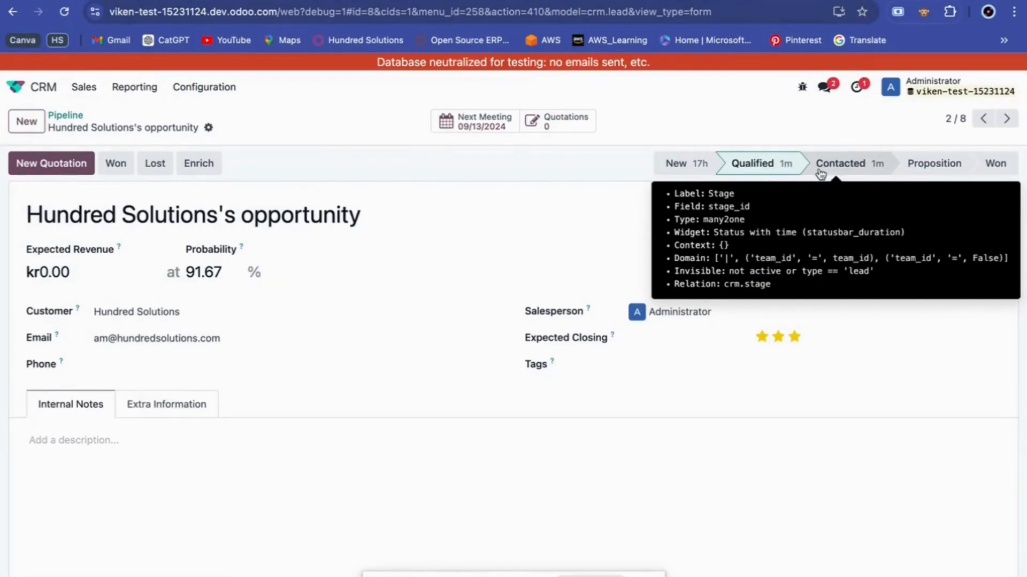
pyautogui.click(865, 164)
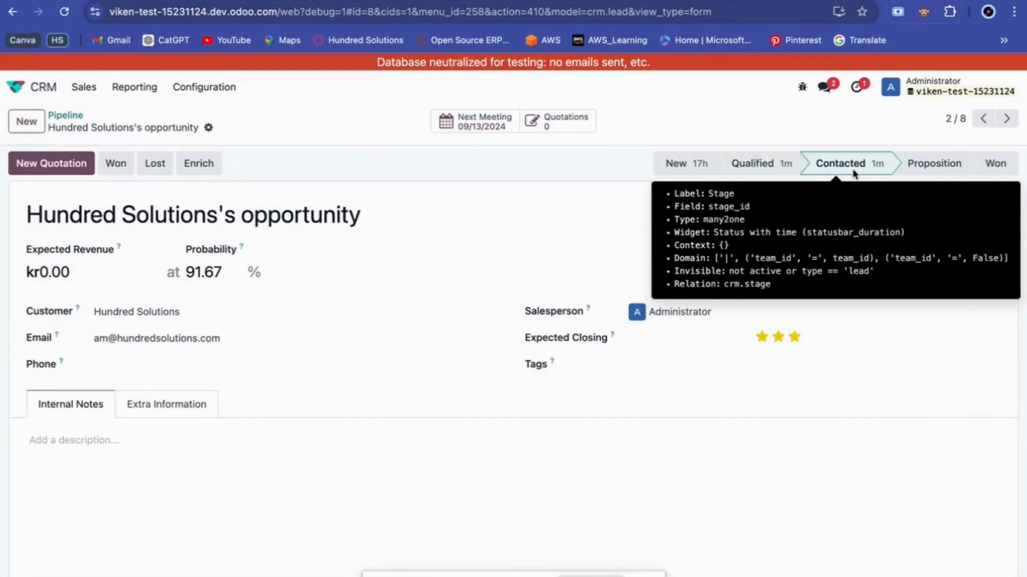
pyautogui.click(300, 433)
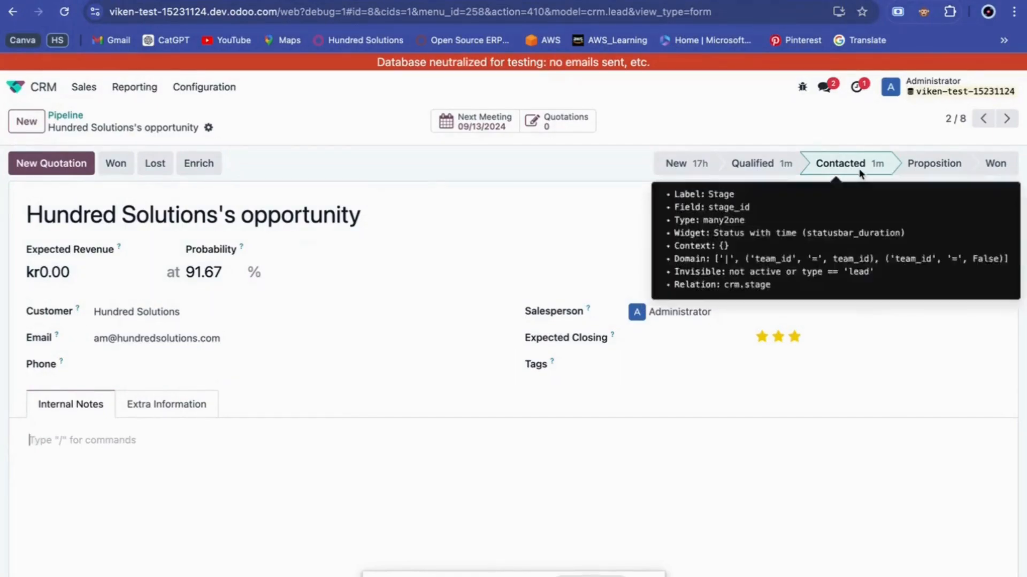
# Paste the cleaning requirements (Thursday/Friday 6:00 pm, kitchen 50 sqm, toilet 20 sqm) into internal notes.
pyautogui.write("The customer wants us to clean thier kitchen and toilet every Thursday and Friday 6:00 pm Kitchen's Area =50 sqm Toilet's Area = 20 sqm There is a special request for Anny if She is available also the customer would be providing all the products to do the same.")
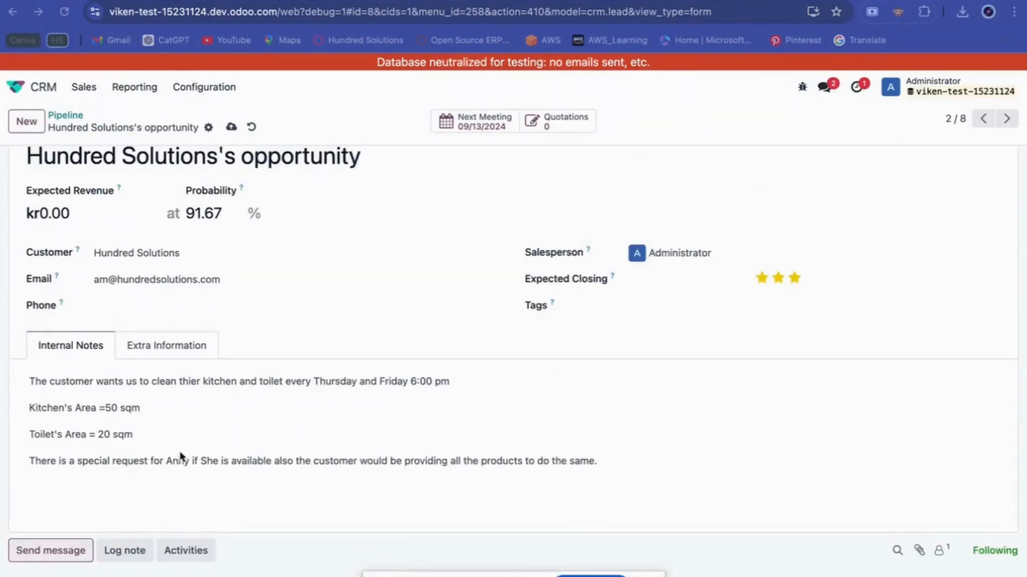
pyautogui.scroll(-2, 200, 511)
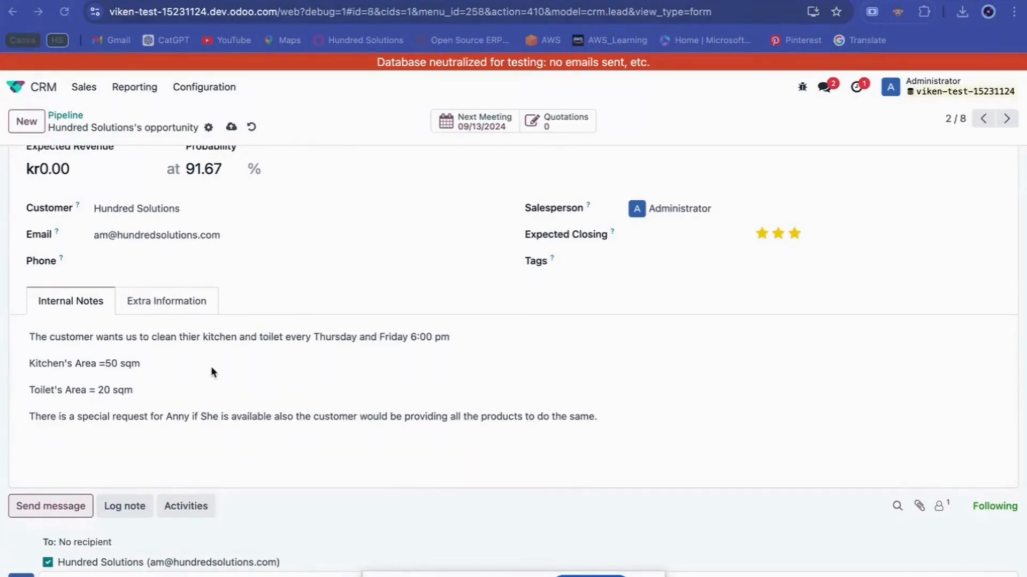
pyautogui.scroll(-5, 213, 373)
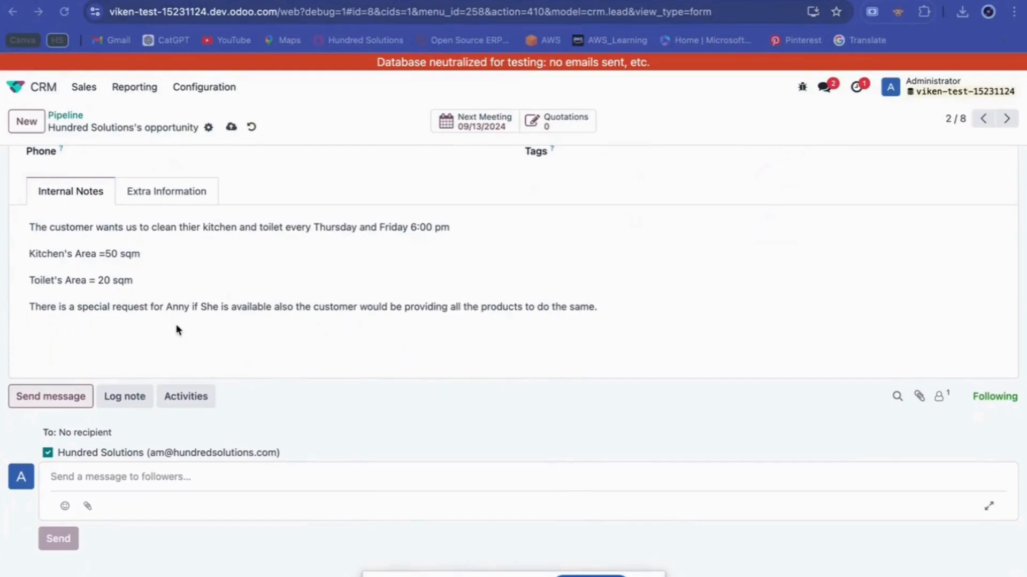
pyautogui.scroll(-2, 178, 330)
pyautogui.scroll(1, 178, 246)
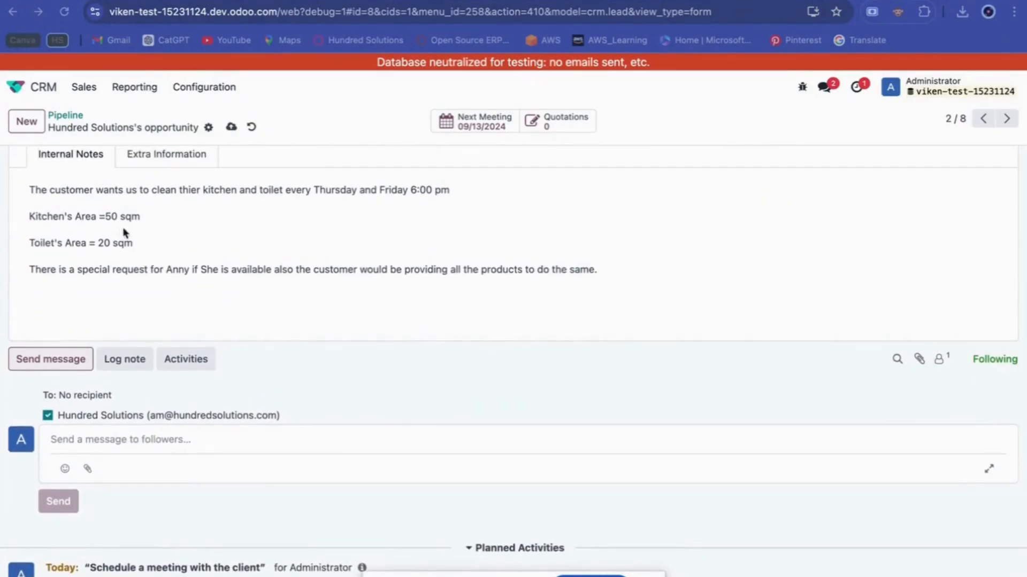
# Insert a blank 2x2 table on a new line below the special request in the notes.
pyautogui.click(142, 313)
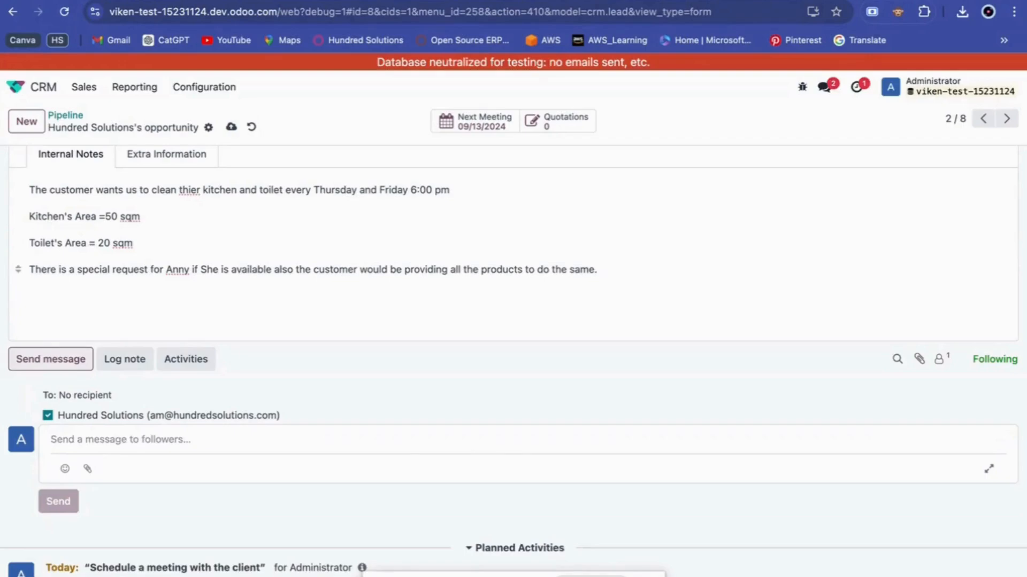
pyautogui.press('Return')
pyautogui.write('/')
pyautogui.click(116, 460)
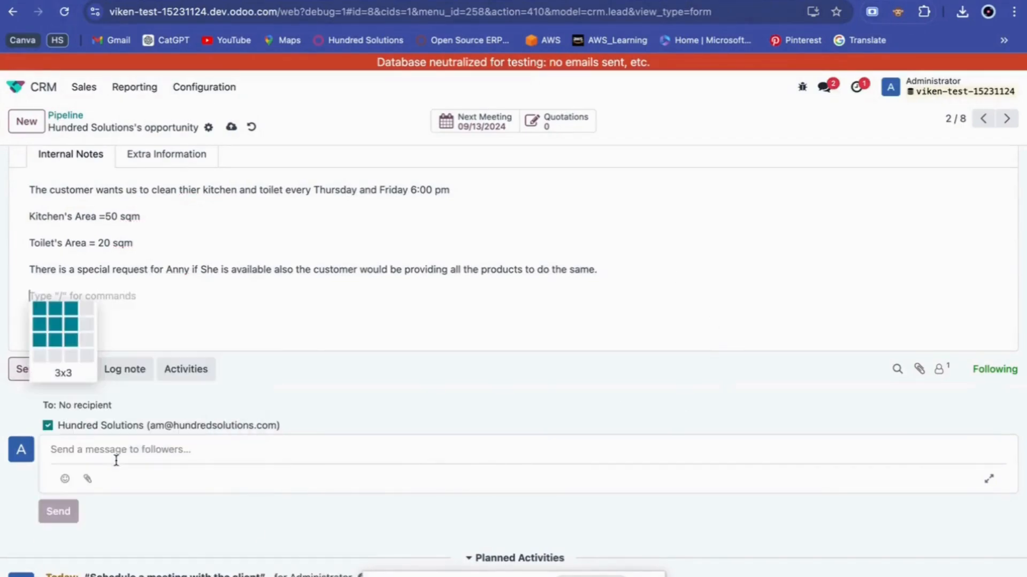
pyautogui.click(54, 326)
pyautogui.scroll(-3, 273, 427)
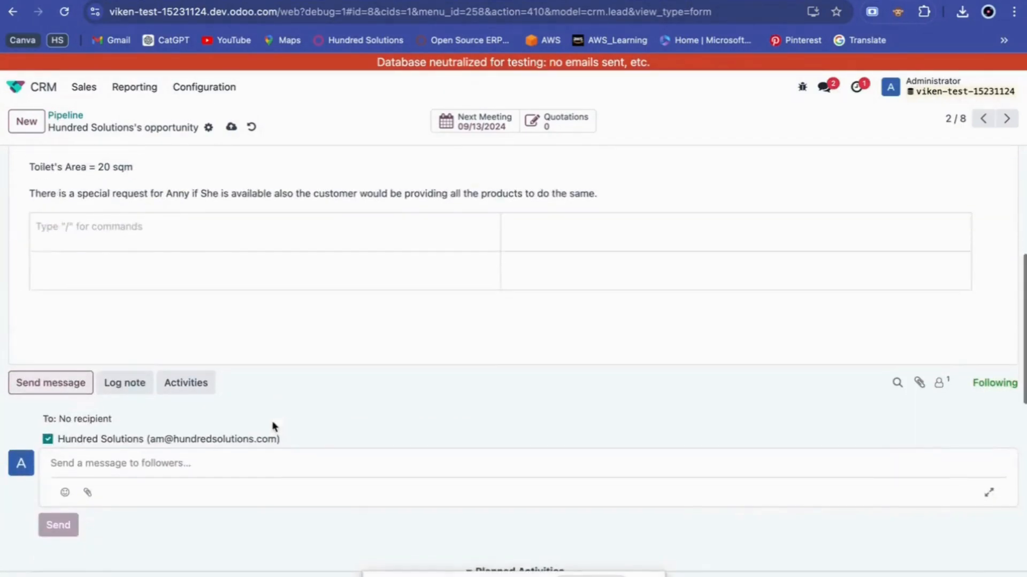
pyautogui.scroll(1, 273, 422)
pyautogui.scroll(-2, 206, 360)
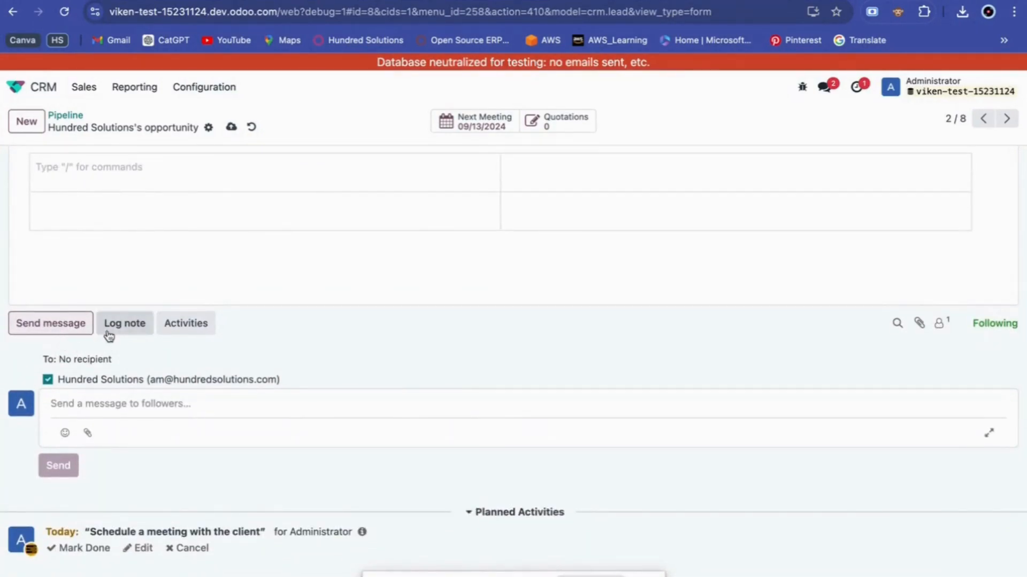
pyautogui.click(115, 331)
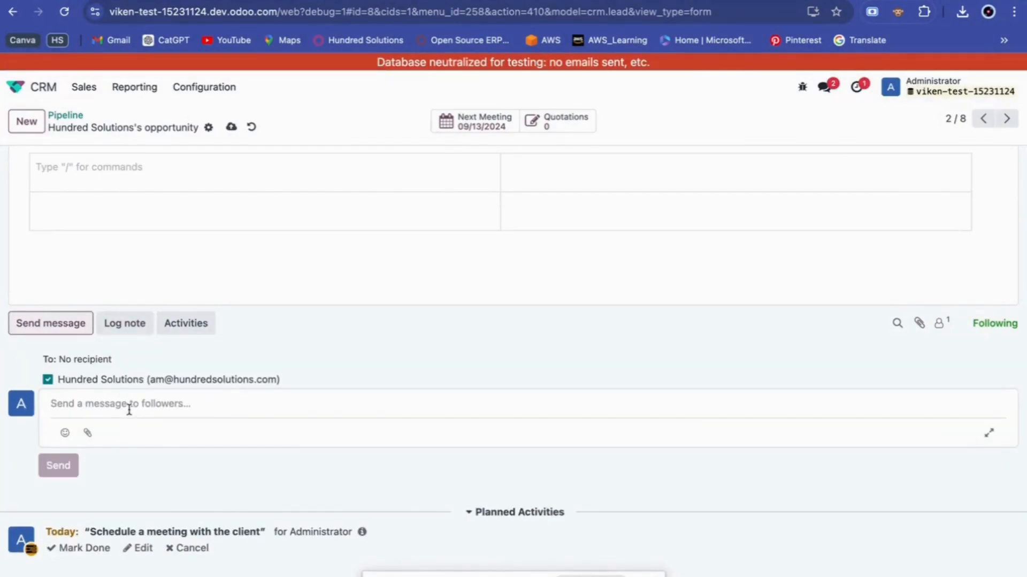
# Send followers the message 'Hi, We have sent you the requirement Doc. Regards, XYZ'.
pyautogui.click(129, 410)
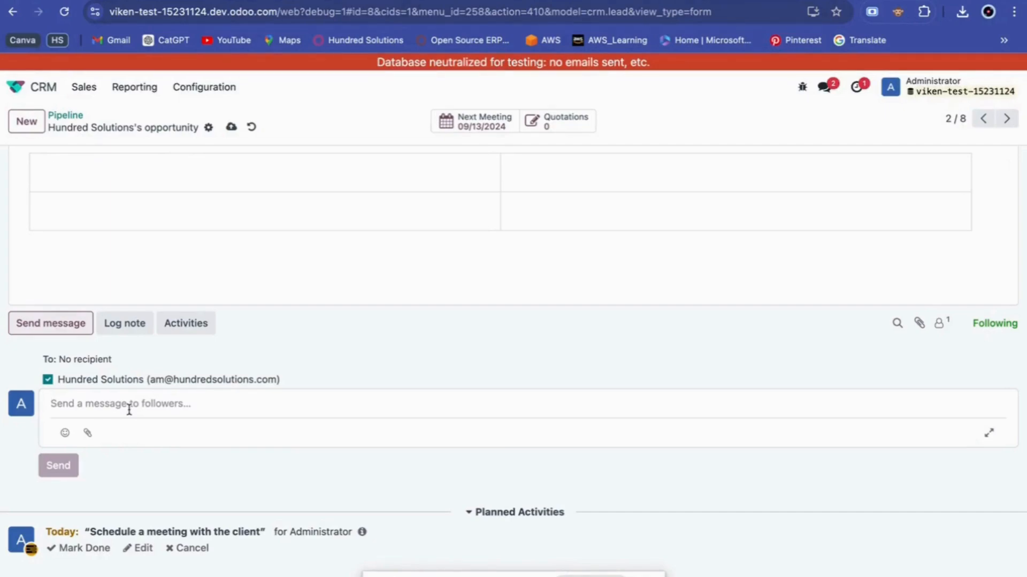
pyautogui.write('Hi,')
pyautogui.press('Return')
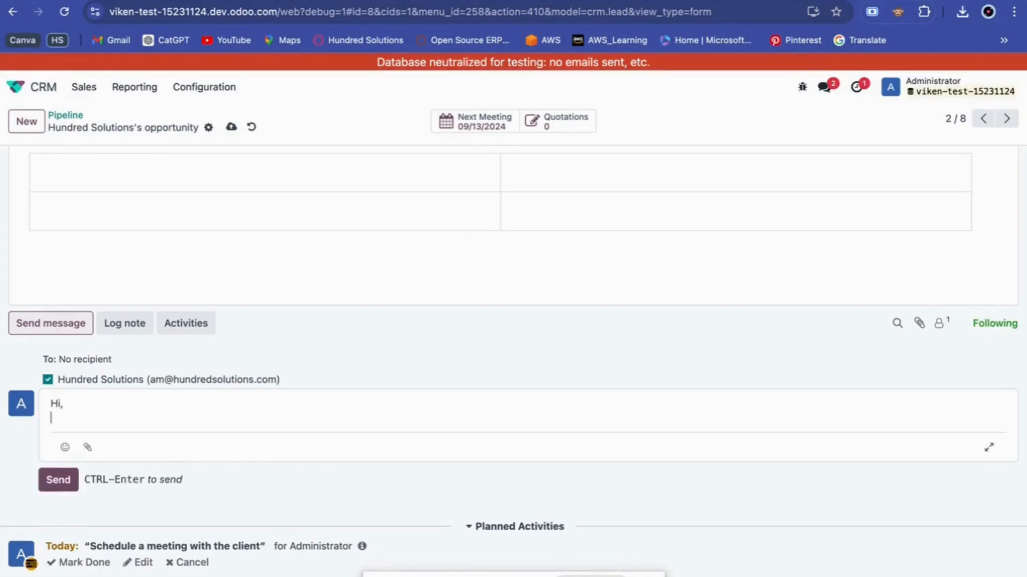
pyautogui.write('We')
pyautogui.write('h')
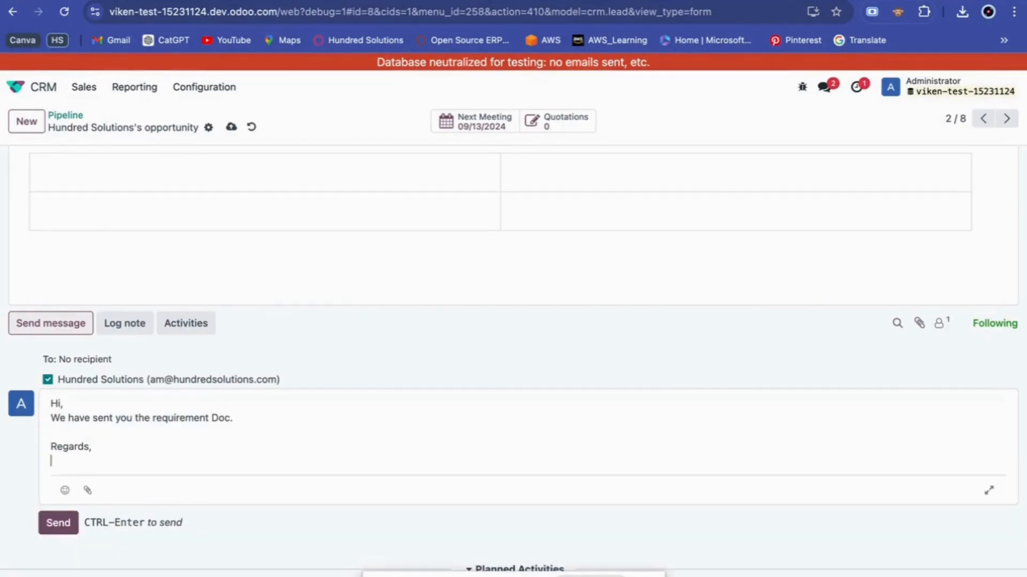
pyautogui.hotkey('ctrl', 'Return')
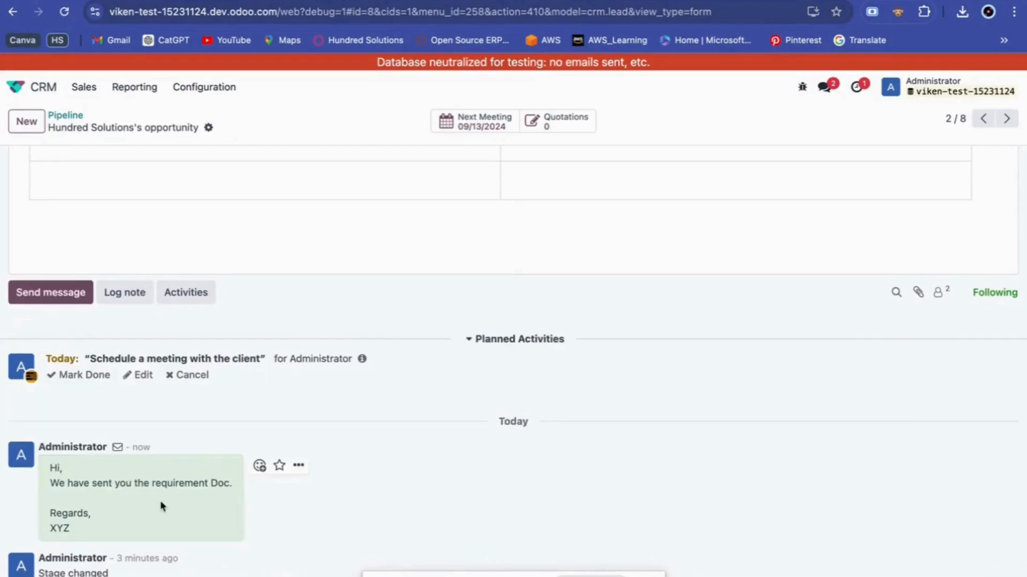
# Check the list of the opportunity's two followers.
pyautogui.scroll(-1, 160, 501)
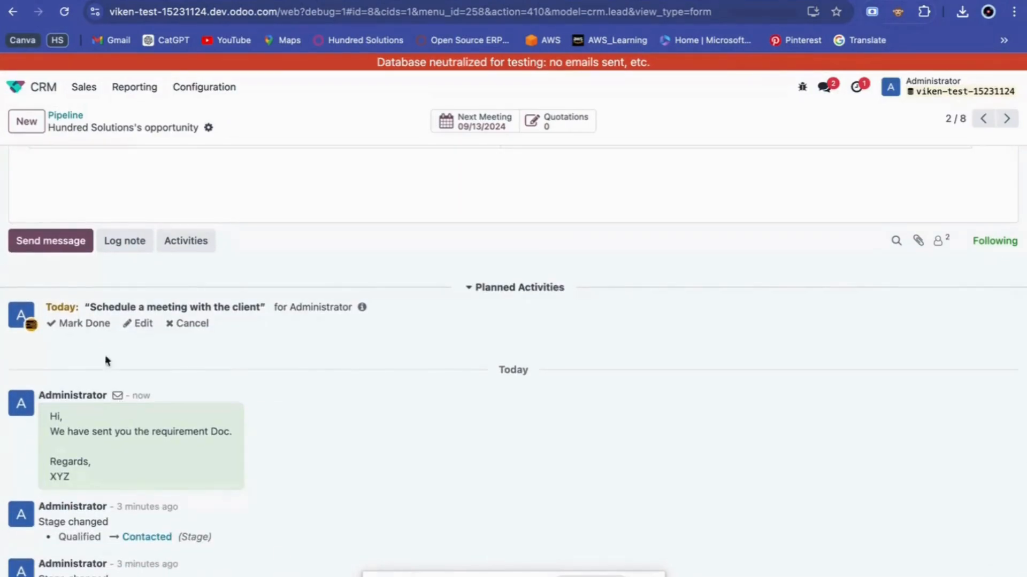
pyautogui.scroll(1, 206, 488)
pyautogui.click(940, 311)
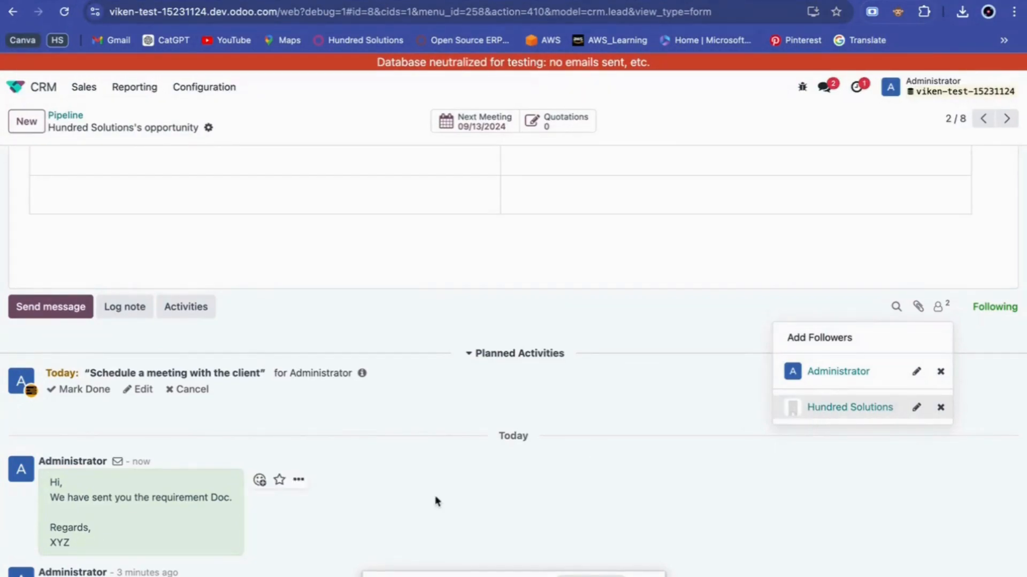
pyautogui.scroll(-1, 436, 500)
pyautogui.scroll(5, 436, 499)
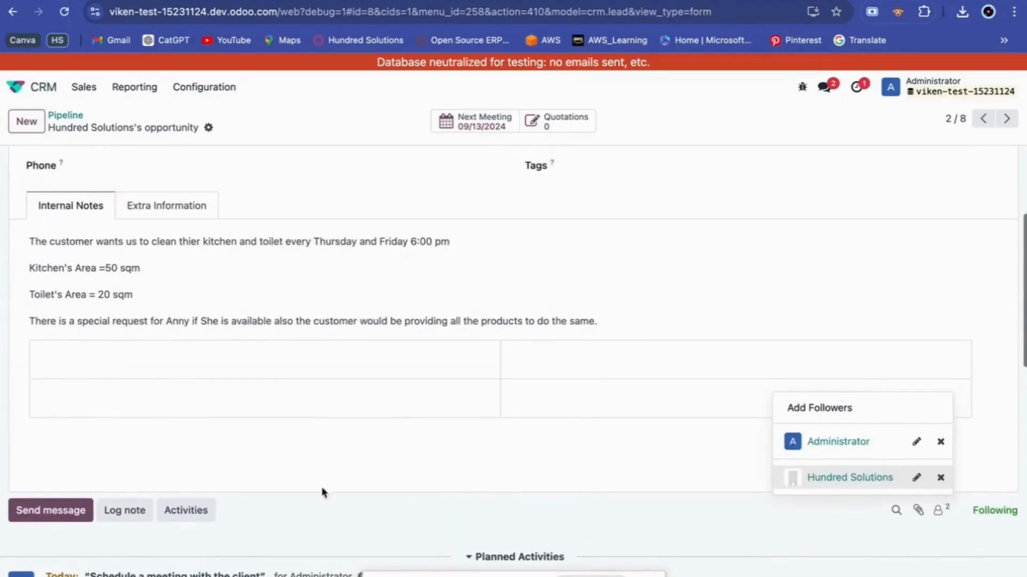
pyautogui.click(131, 514)
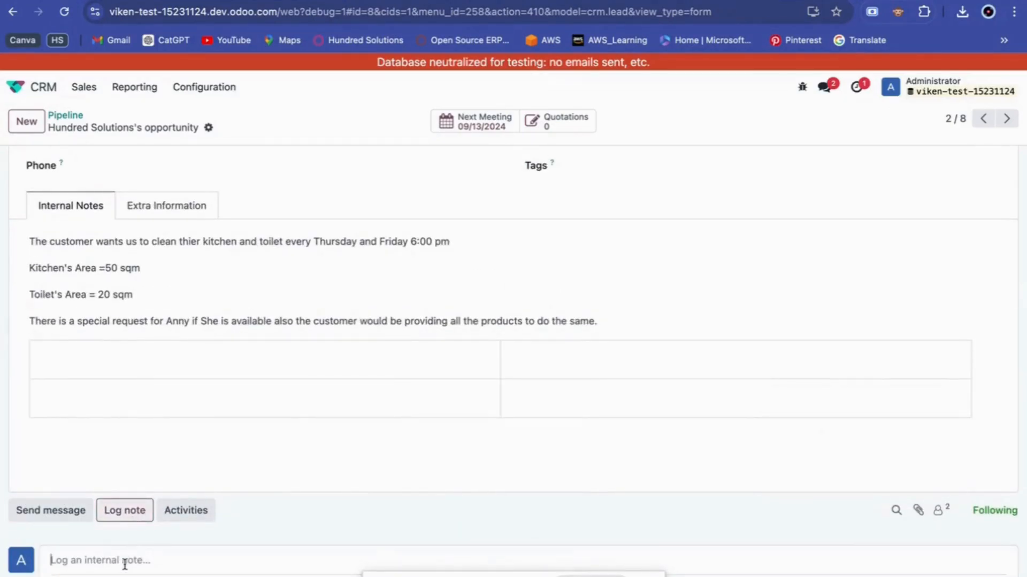
pyautogui.write('@')
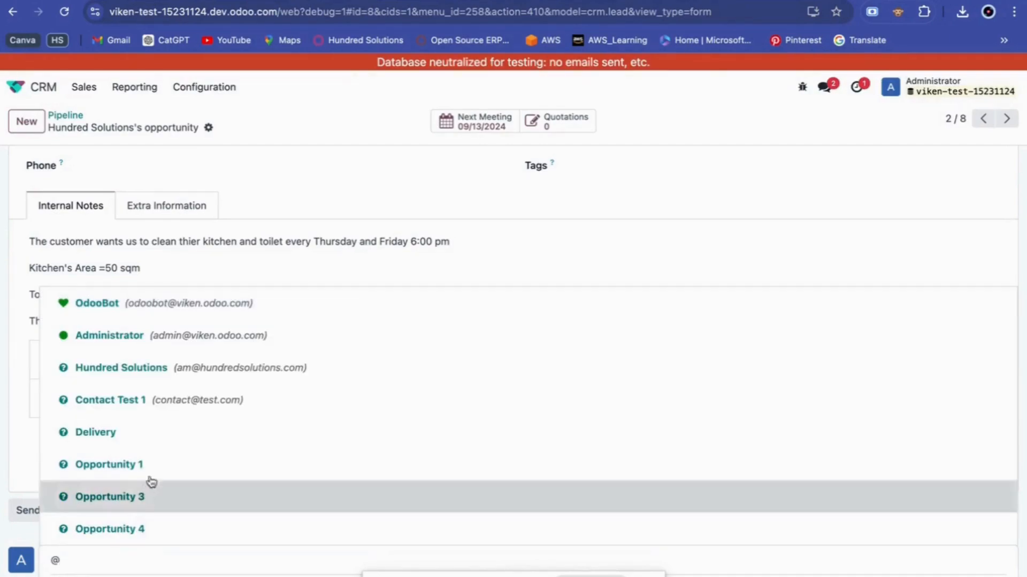
pyautogui.click(160, 335)
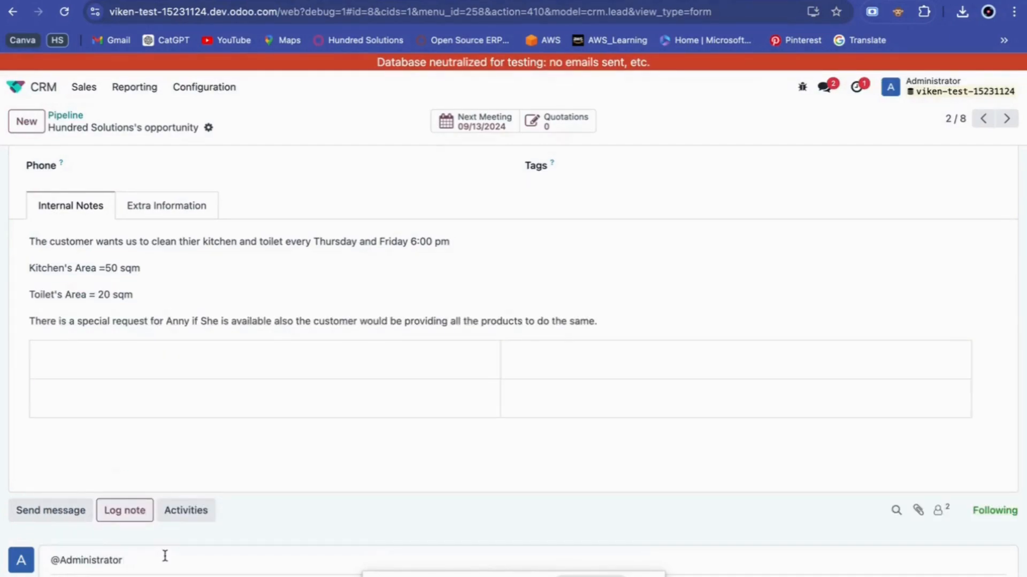
pyautogui.write('To check on the follow up email.')
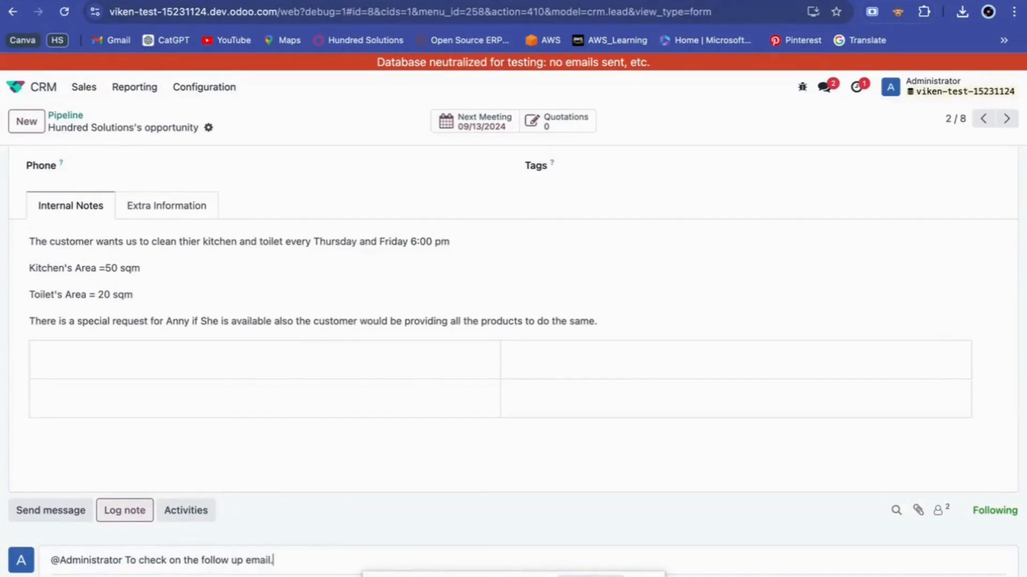
pyautogui.scroll(-3, 179, 392)
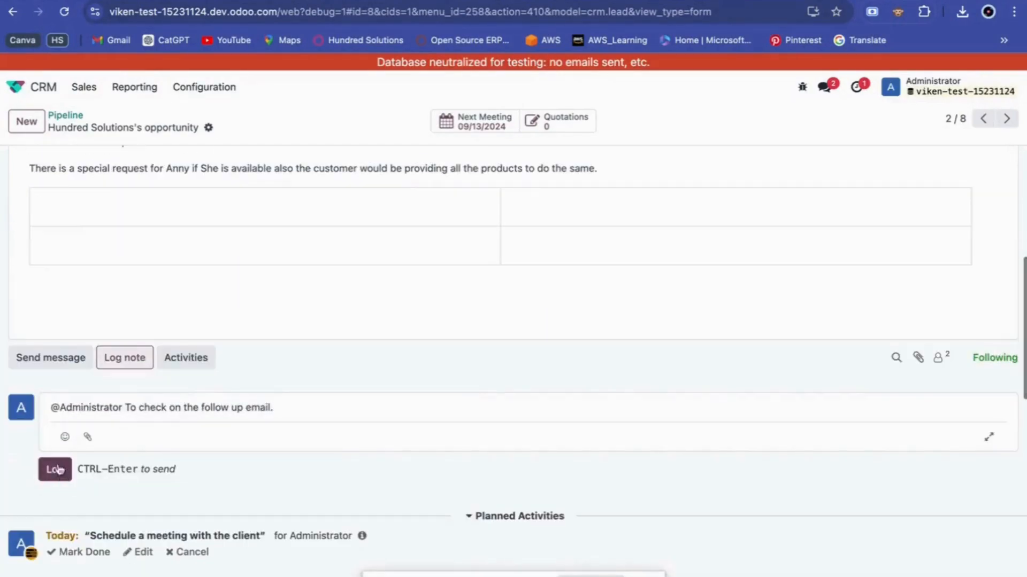
pyautogui.click(53, 468)
pyautogui.click(75, 361)
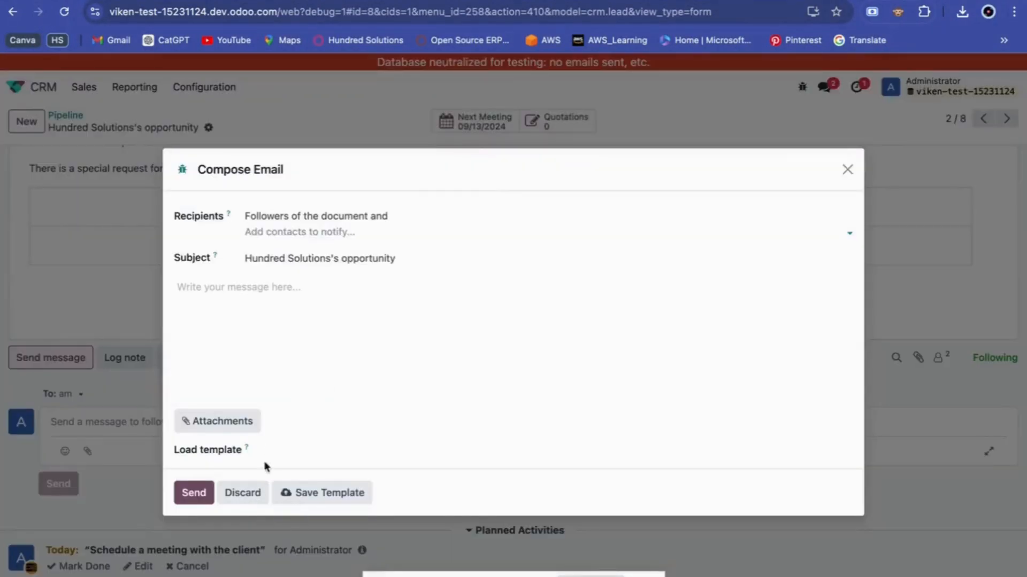
# Expand the message into the full Compose Email dialog, then discard it unsent.
pyautogui.click(288, 451)
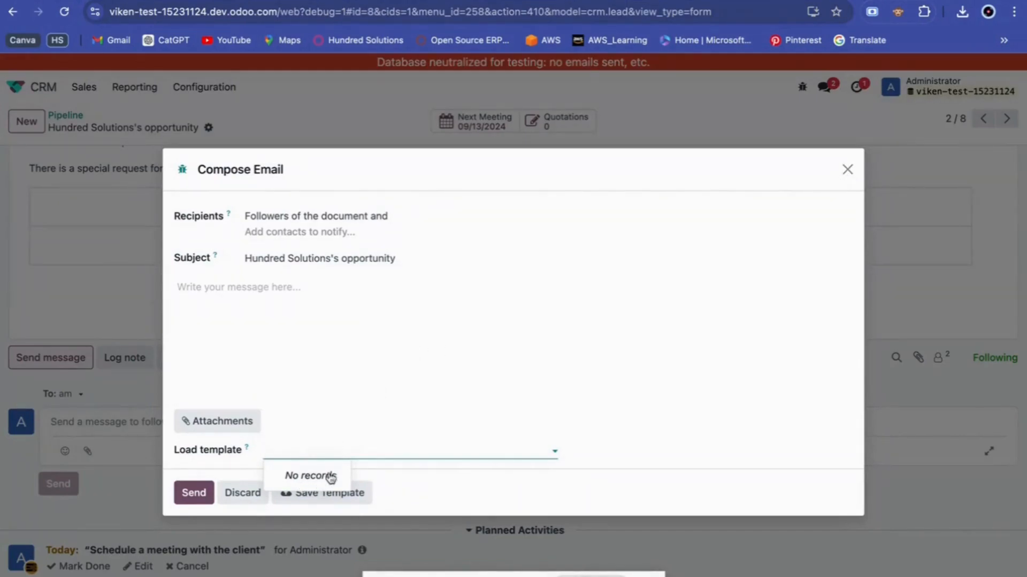
pyautogui.click(847, 170)
pyautogui.scroll(6, 481, 405)
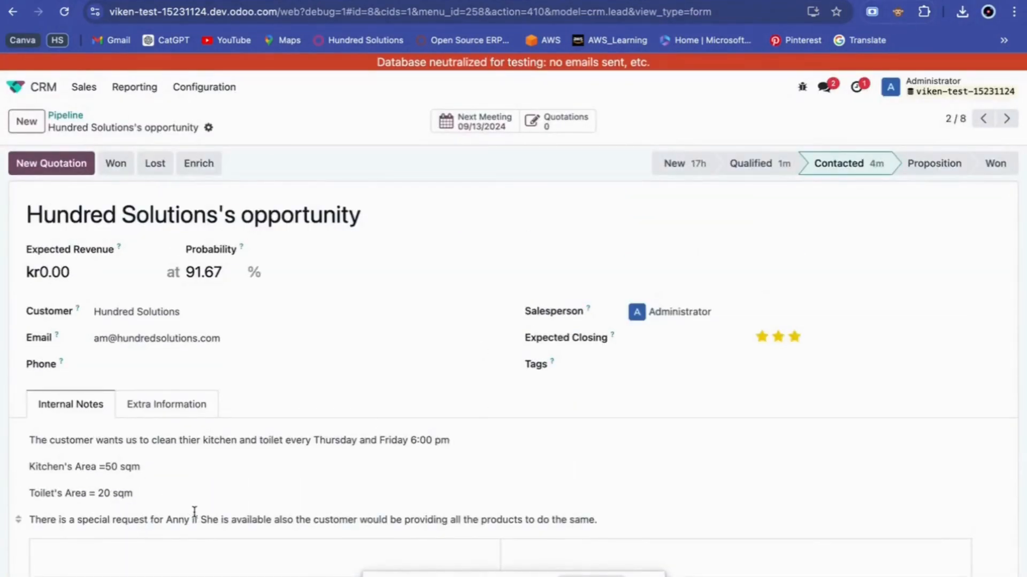
# Move the Hundred Solutions opportunity from Contacted to Proposition in the stage bar.
pyautogui.scroll(-1, 221, 525)
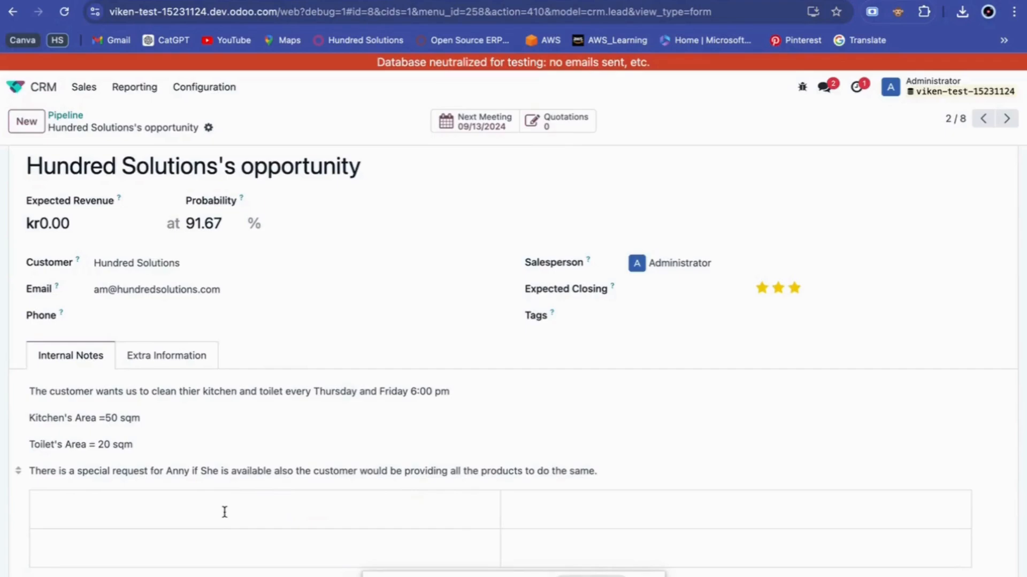
pyautogui.scroll(1, 223, 511)
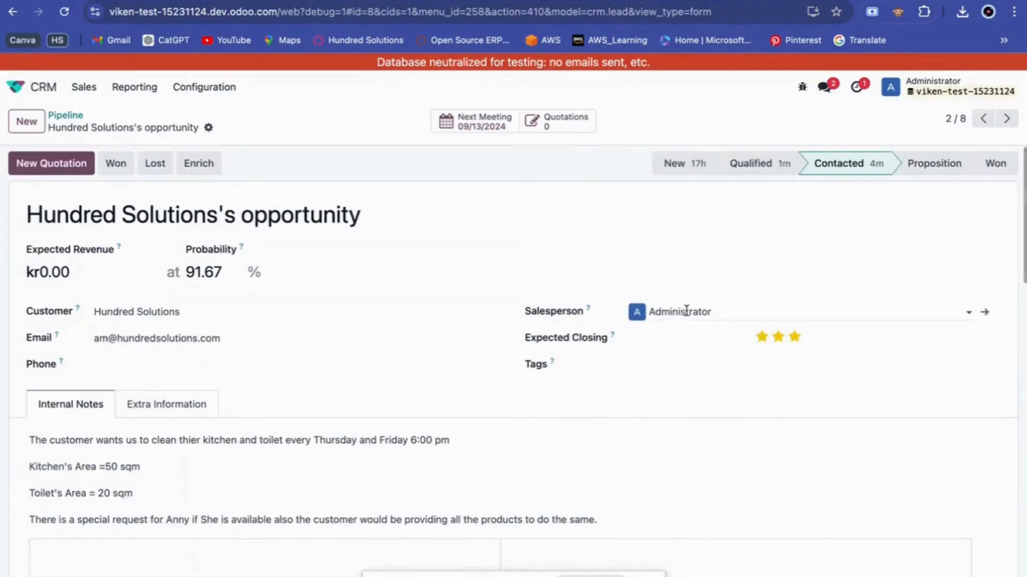
pyautogui.click(918, 171)
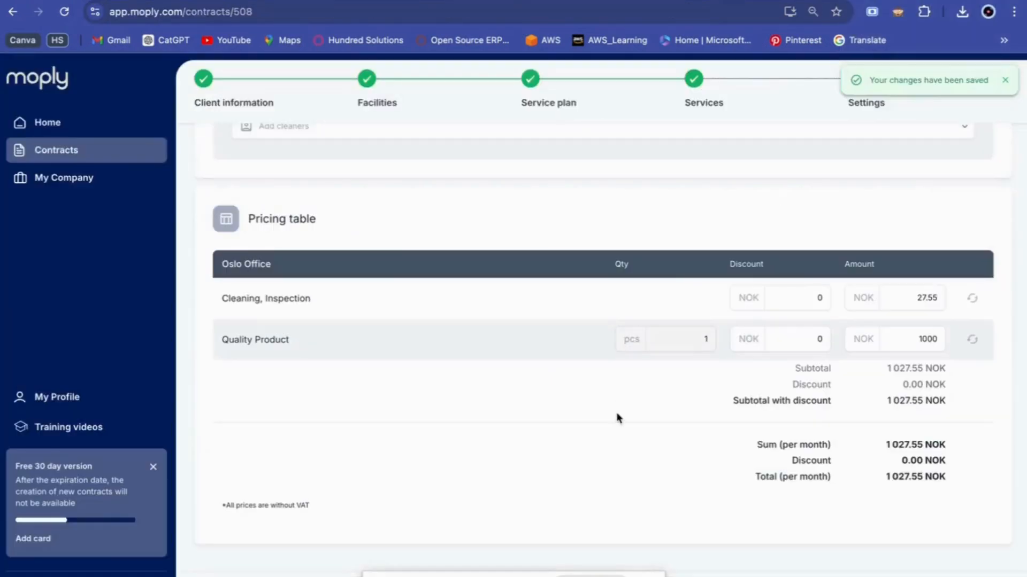
pyautogui.scroll(5, 642, 390)
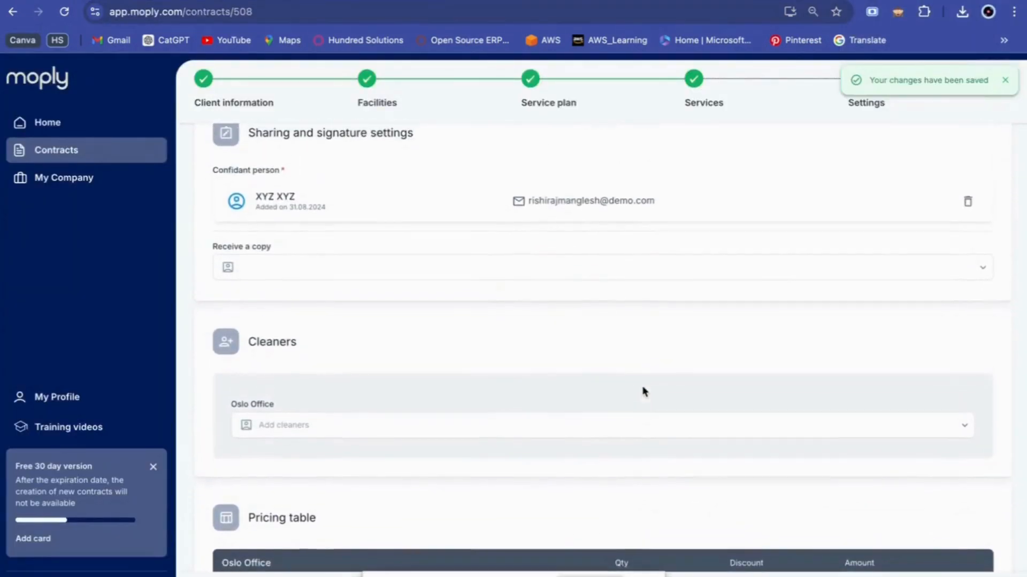
# Scroll through the Moply contract's Cleaners and Pricing table sections, then return to Odoo.
pyautogui.scroll(3, 548, 217)
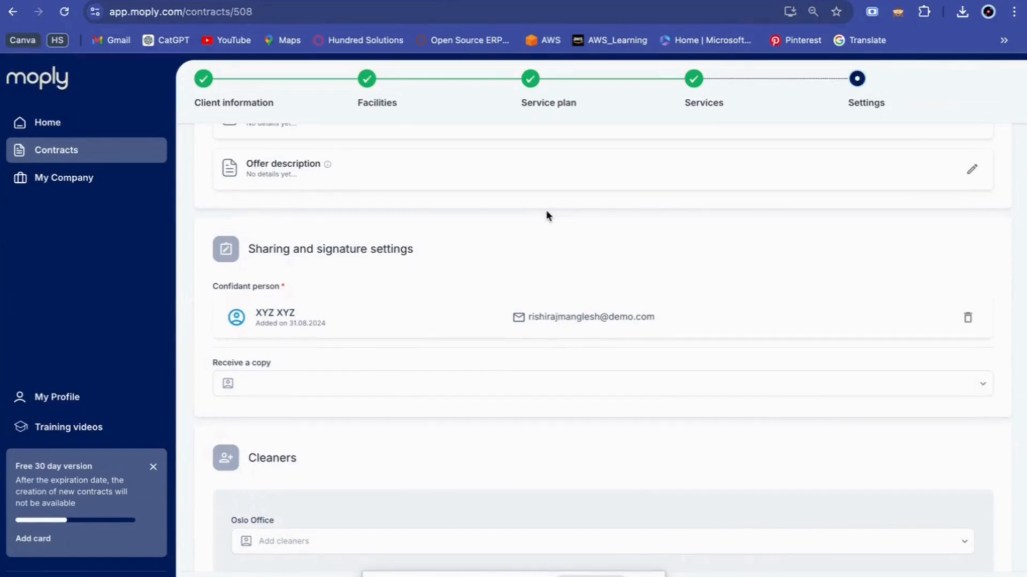
pyautogui.scroll(-5, 566, 371)
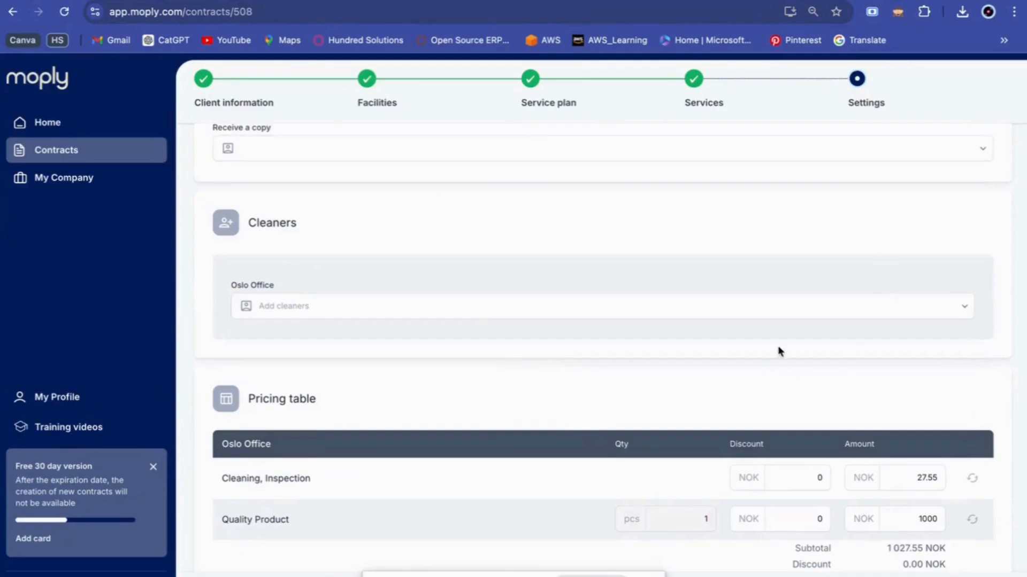
pyautogui.hotkey('ctrl', 'Tab')
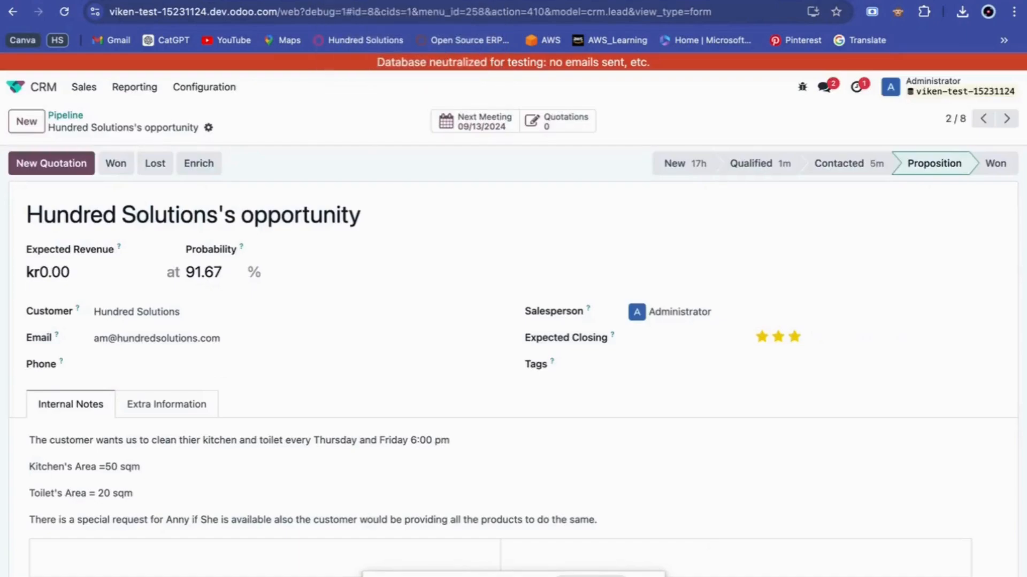
# Create a new quotation for Hundred Solutions from the opportunity using New Quotation.
pyautogui.scroll(-10, 300, 374)
pyautogui.scroll(3, 300, 427)
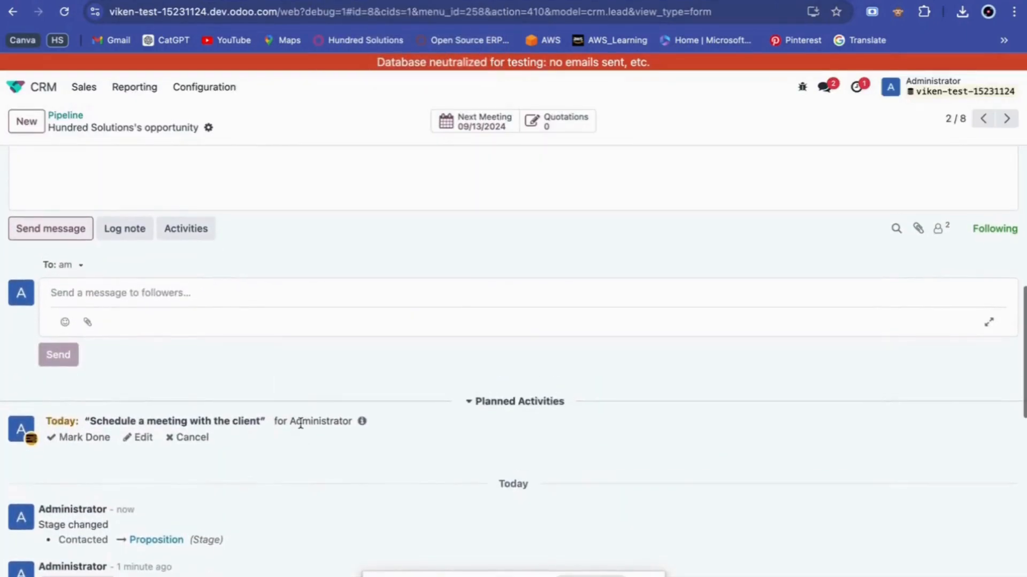
pyautogui.scroll(8, 300, 426)
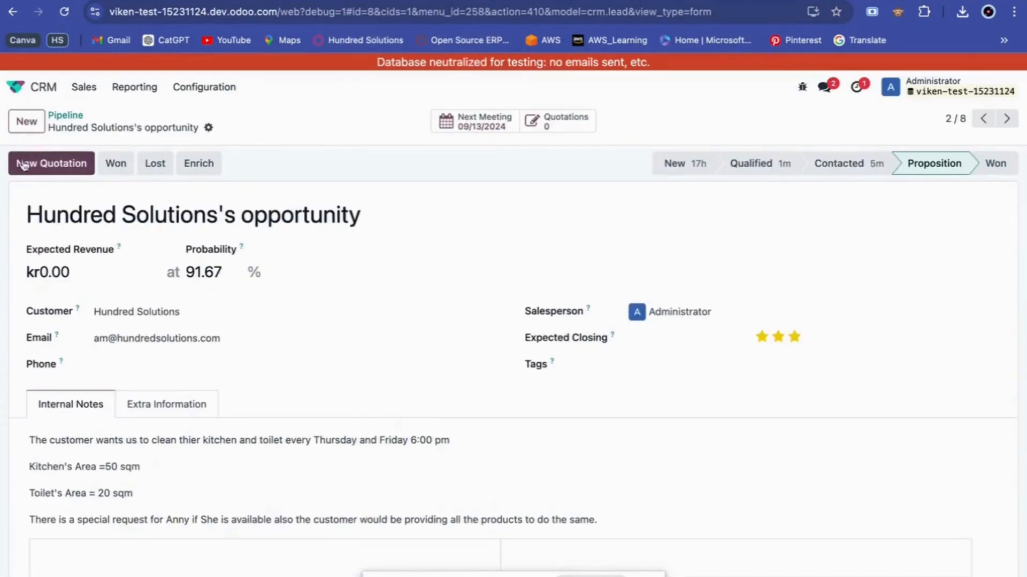
pyautogui.click(73, 175)
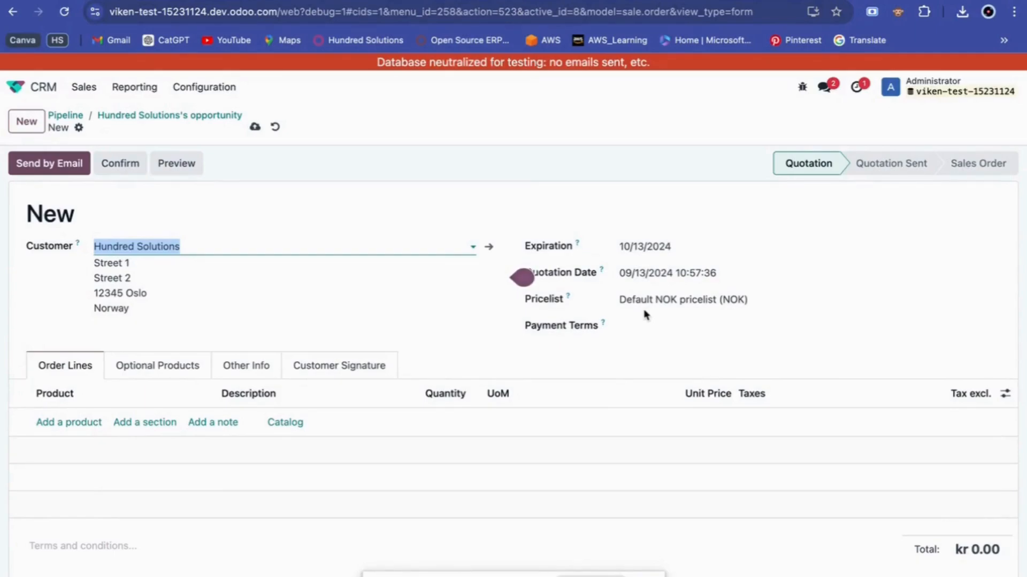
# Keep the Default NOK pricelist and add a Fixed Price Service order line to the quotation.
pyautogui.click(709, 300)
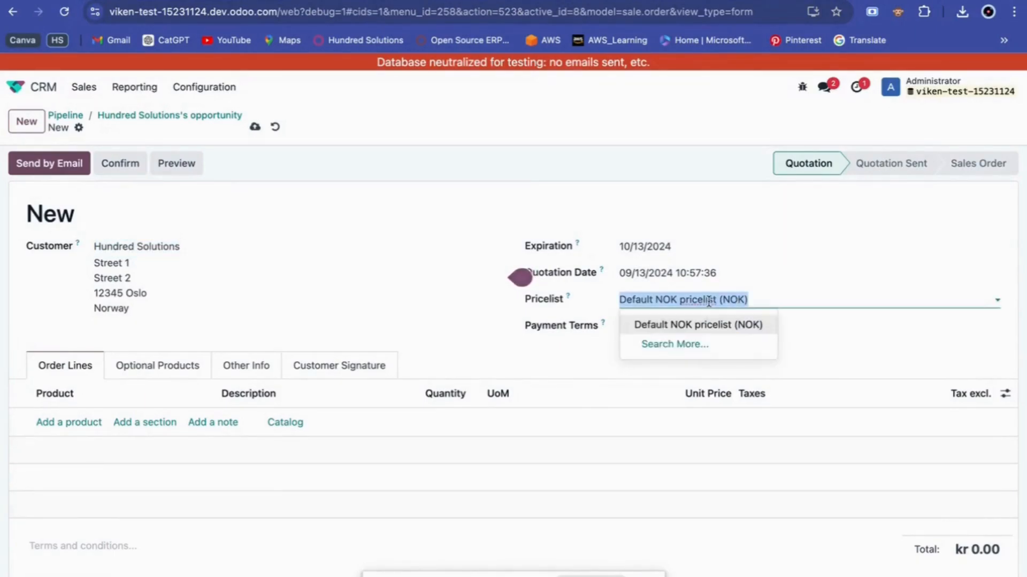
pyautogui.click(710, 325)
pyautogui.click(51, 422)
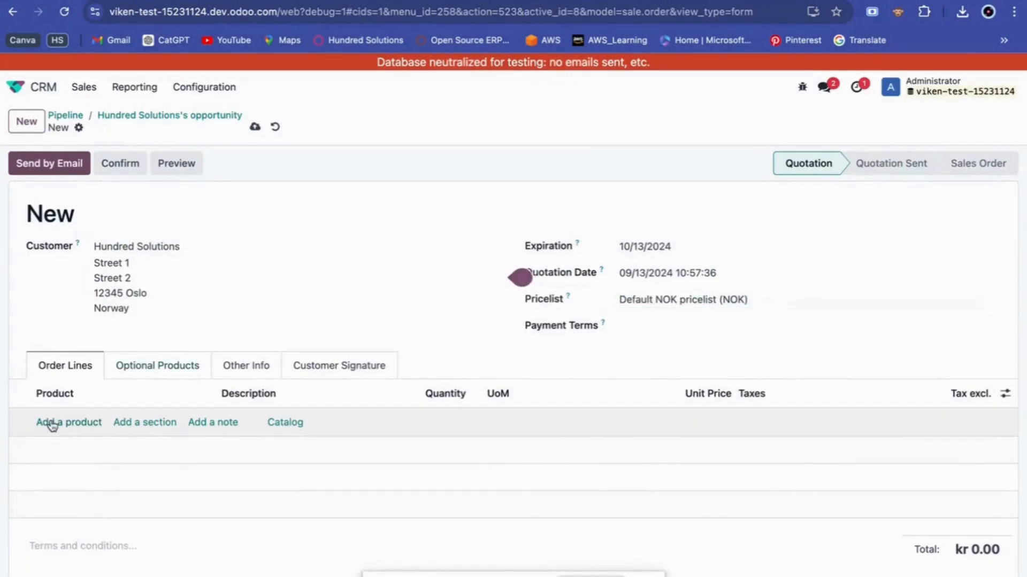
pyautogui.click(51, 422)
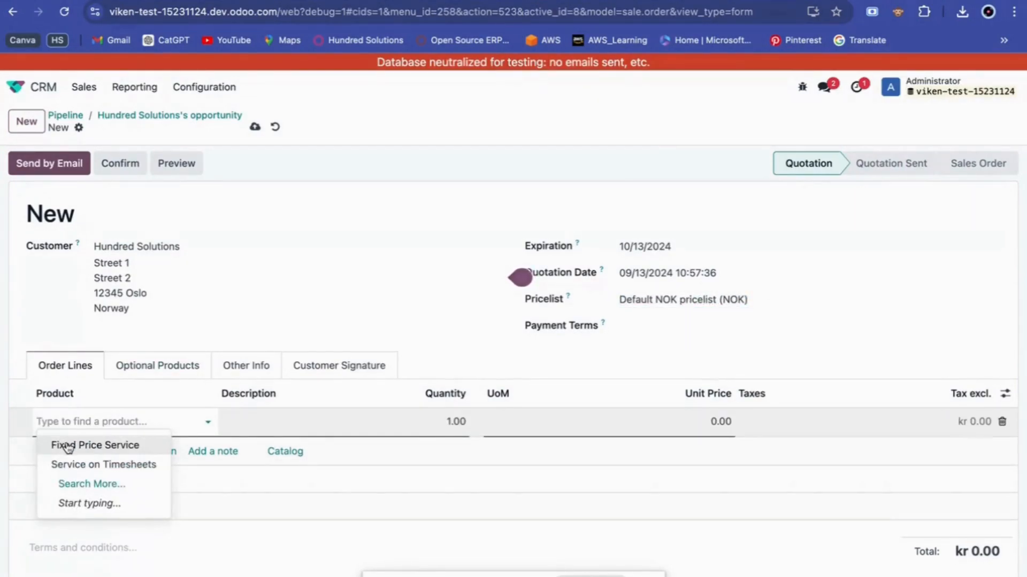
pyautogui.click(66, 446)
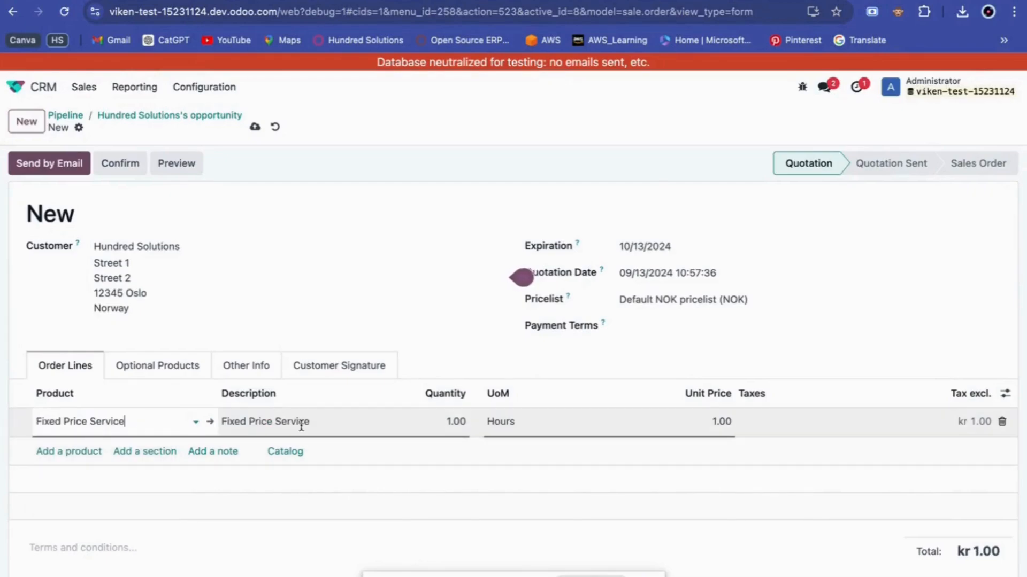
pyautogui.hotkey('ctrl', 'Left')
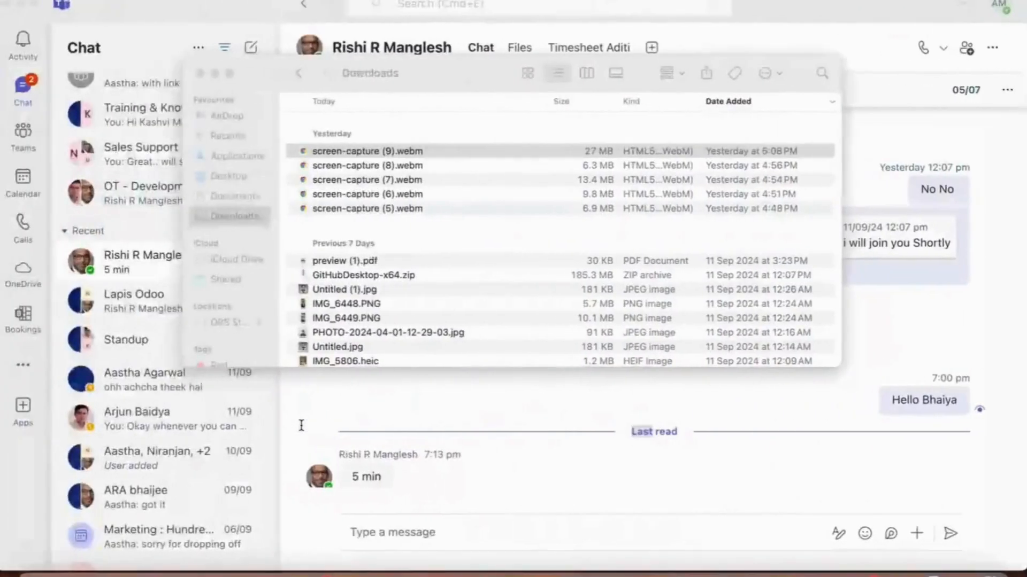
# Open preview (1).pdf from Downloads and find its 187.18 NOK monthly total.
pyautogui.click(348, 264)
pyautogui.doubleClick(348, 261)
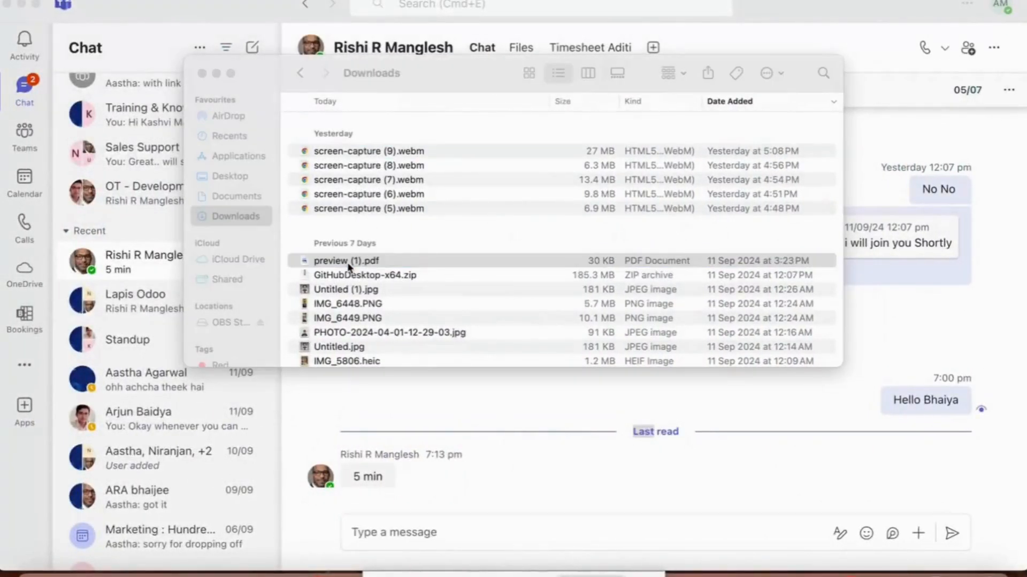
pyautogui.scroll(-20, 351, 330)
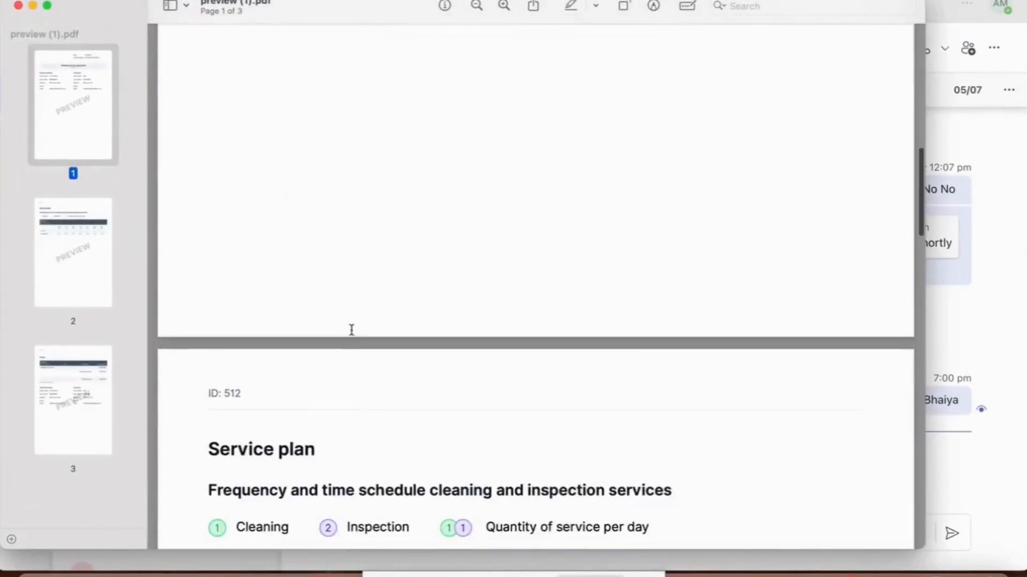
pyautogui.scroll(-10, 351, 330)
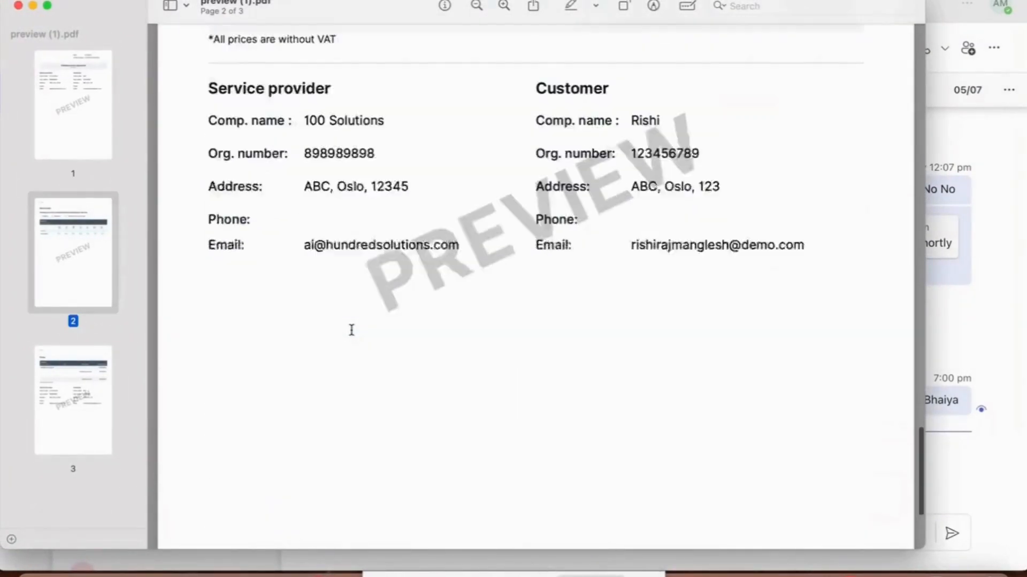
pyautogui.scroll(4, 350, 330)
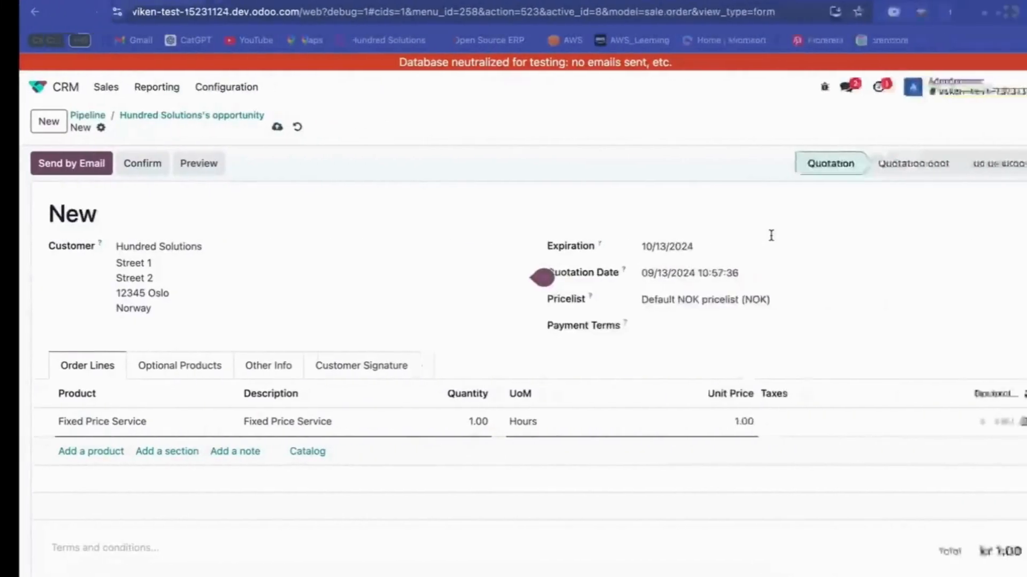
# Set the Fixed Price Service unit price to 187.18 and save the quotation as S00003.
pyautogui.click(555, 421)
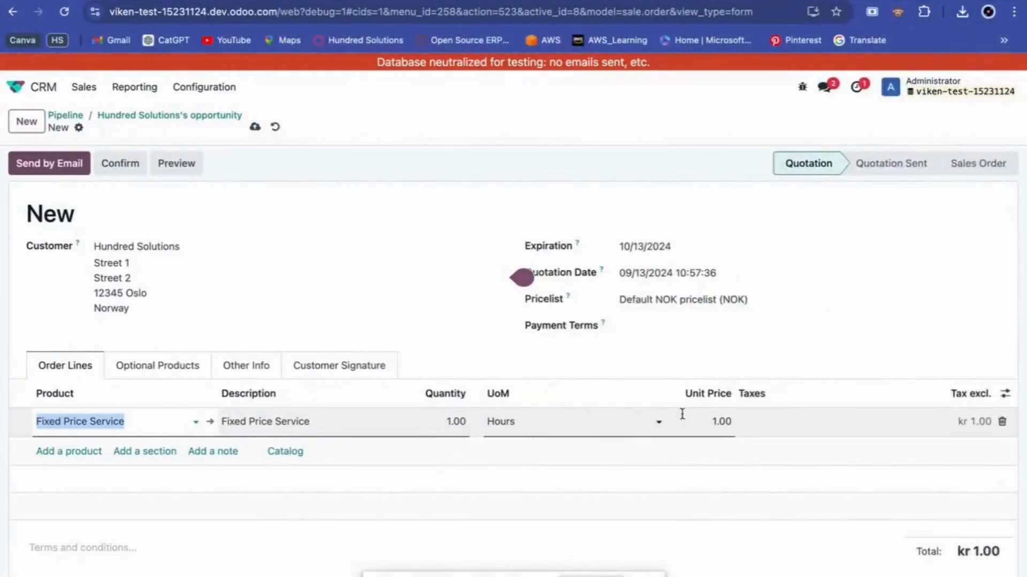
pyautogui.click(722, 422)
pyautogui.write('187')
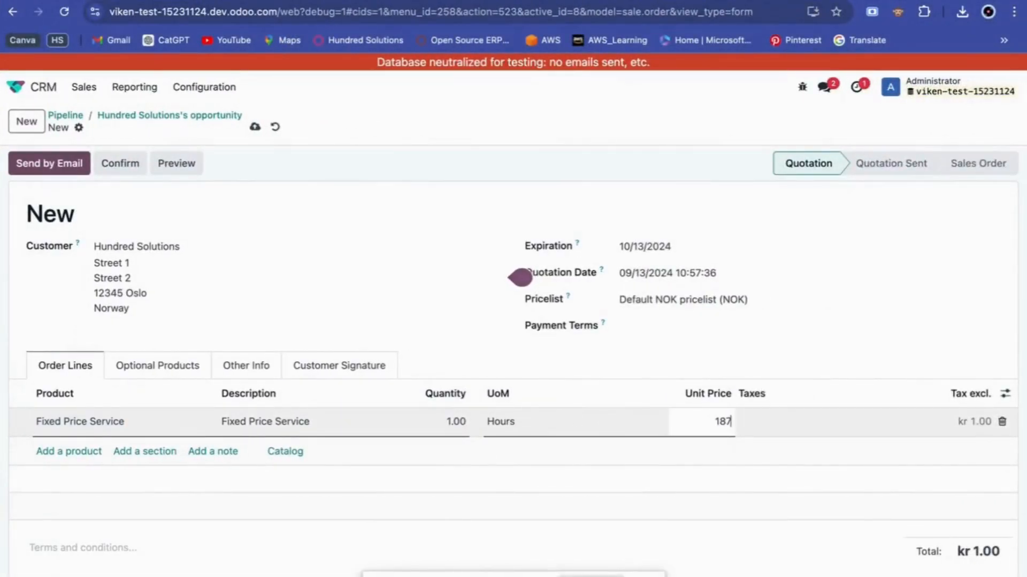
pyautogui.write('.18')
pyautogui.click(252, 233)
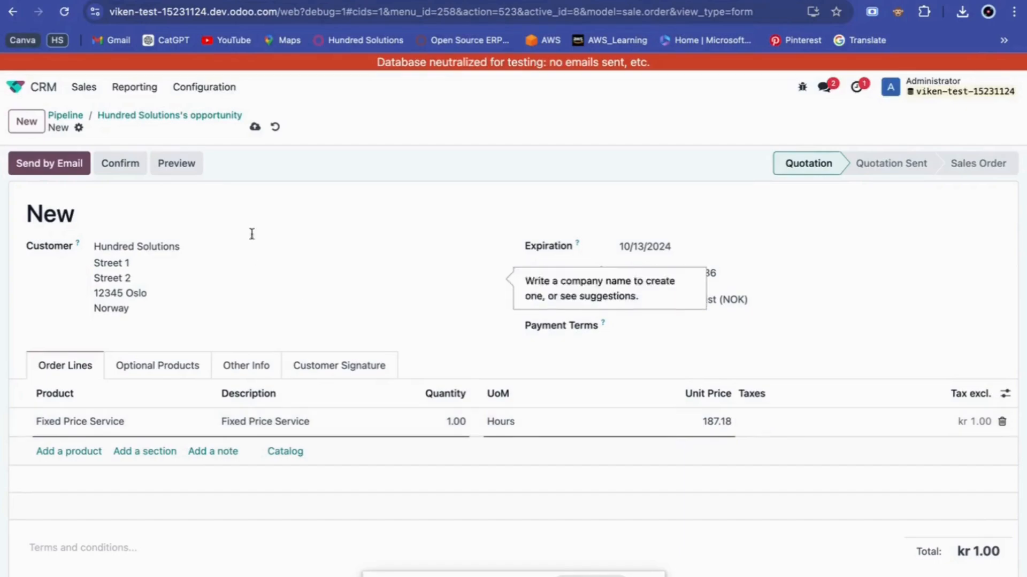
pyautogui.click(255, 128)
pyautogui.scroll(-1, 477, 529)
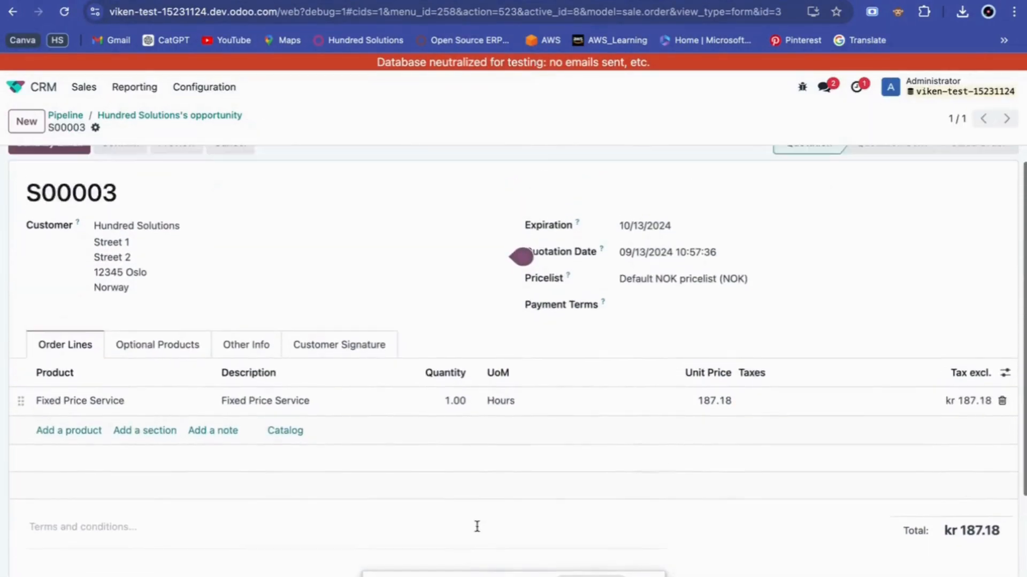
pyautogui.scroll(1, 449, 368)
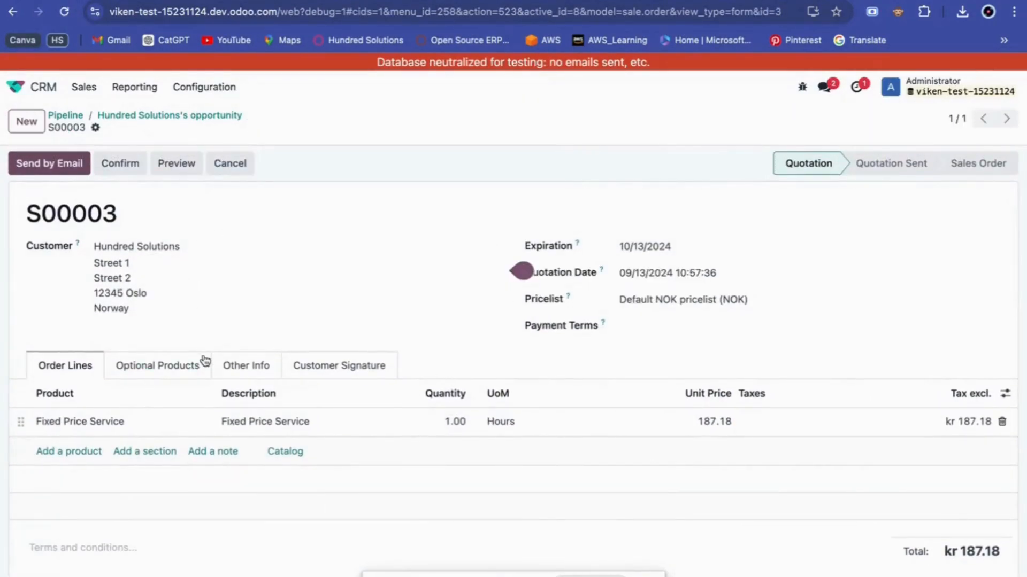
# Open the Send by Email dialog for S00003 and review its prefilled message body.
pyautogui.click(68, 170)
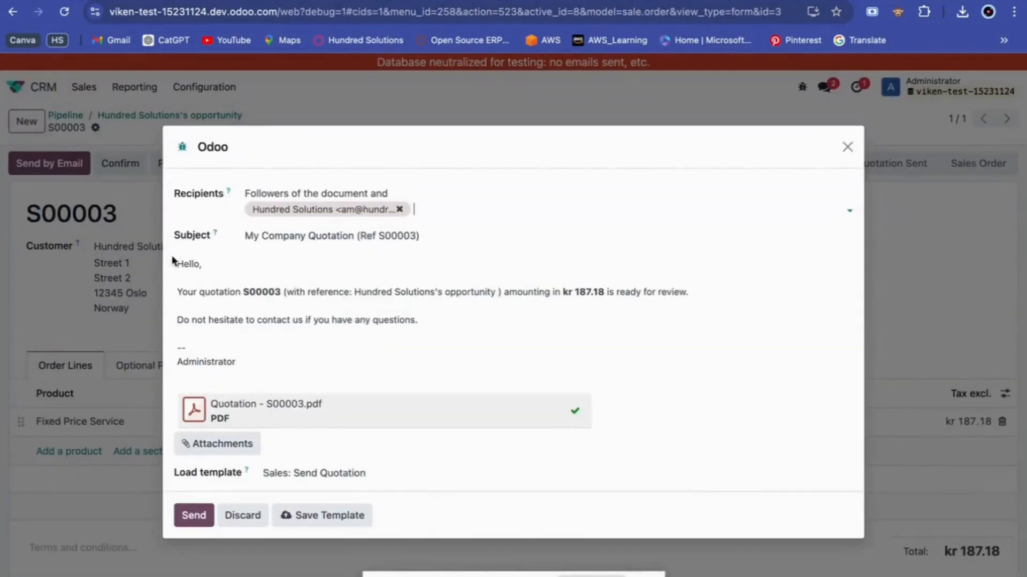
pyautogui.click(256, 356)
pyautogui.moveTo(240, 368); pyautogui.dragTo(178, 262)
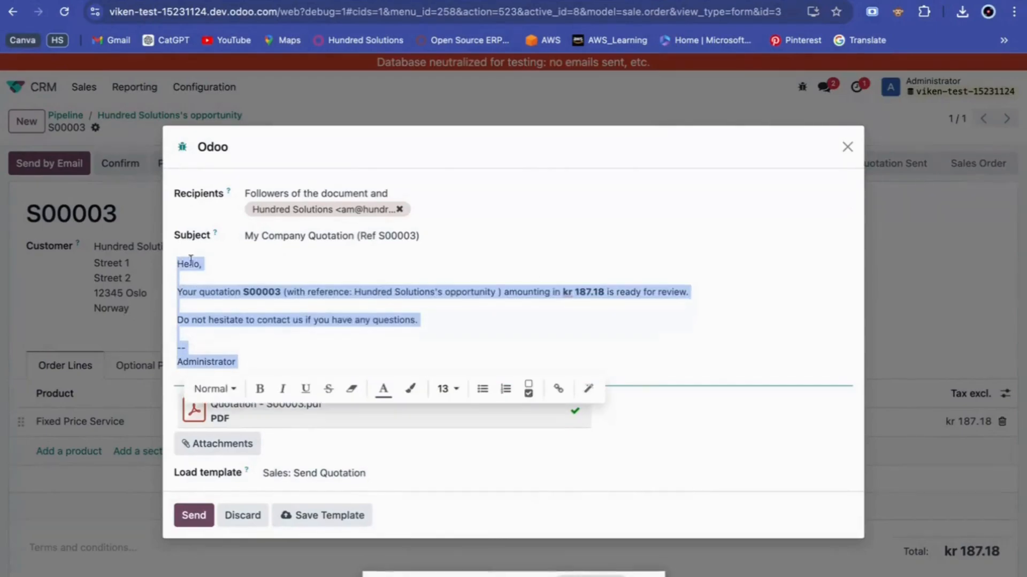
pyautogui.click(444, 323)
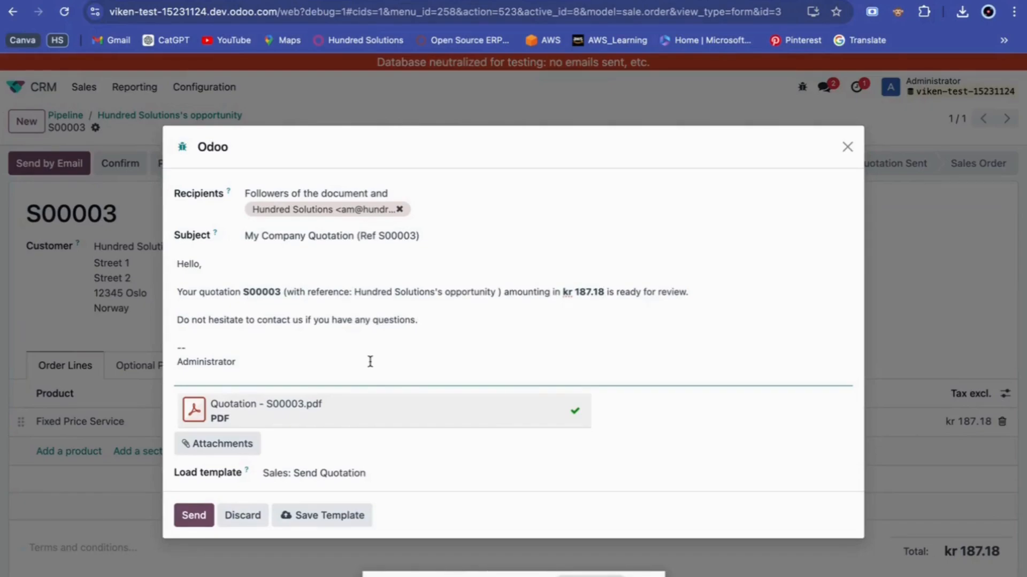
# Attach preview (1).pdf, found by searching 'preview', to the quotation email and send it.
pyautogui.click(245, 446)
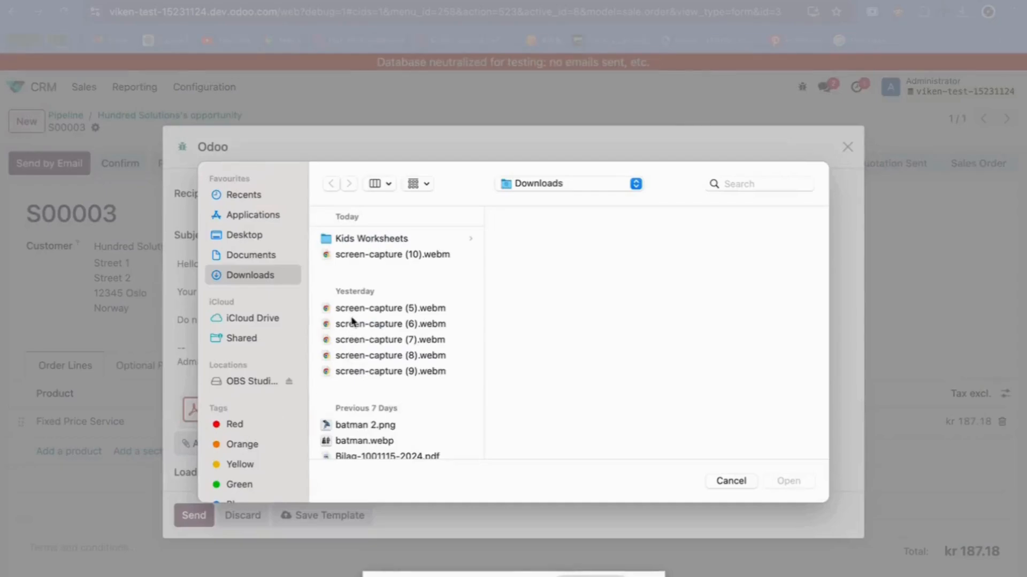
pyautogui.scroll(-3, 356, 385)
pyautogui.scroll(1, 357, 385)
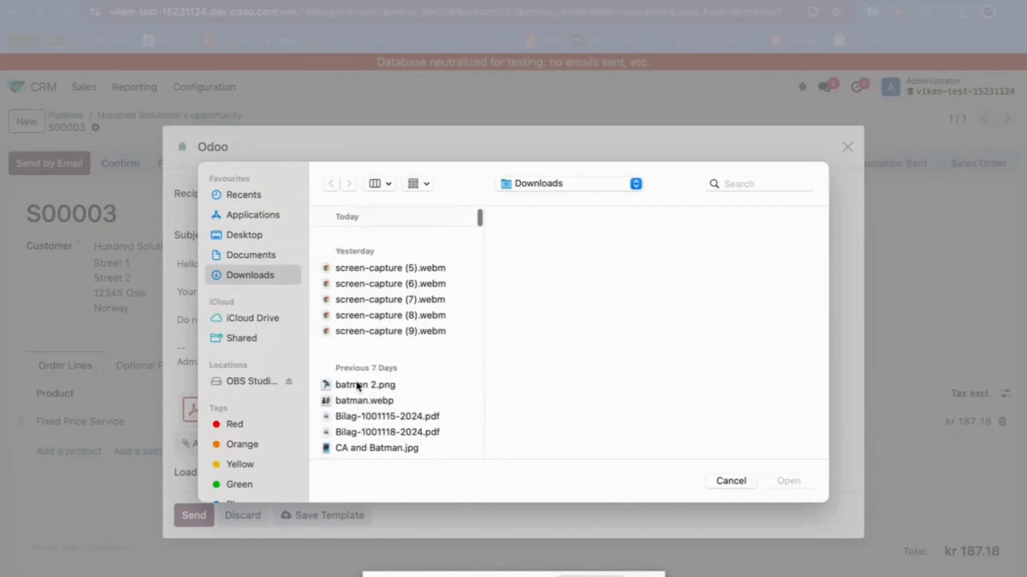
pyautogui.click(736, 182)
pyautogui.write('pr')
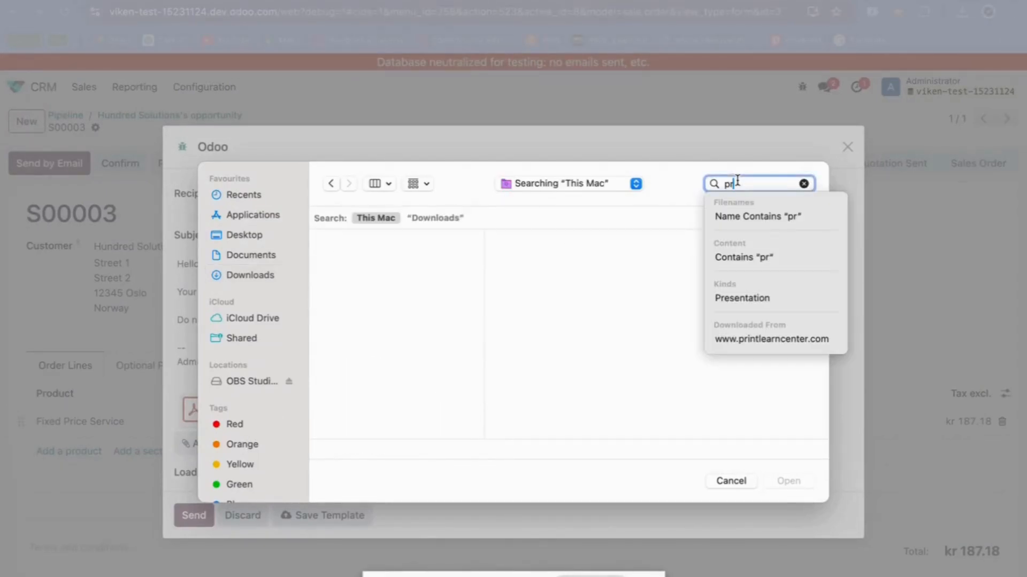
pyautogui.write('eview')
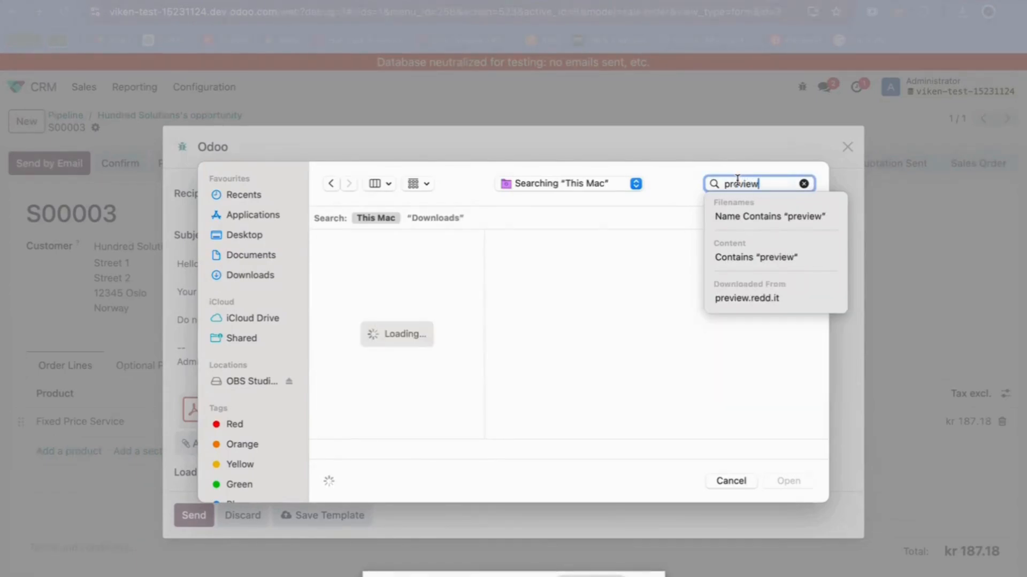
pyautogui.press('Return')
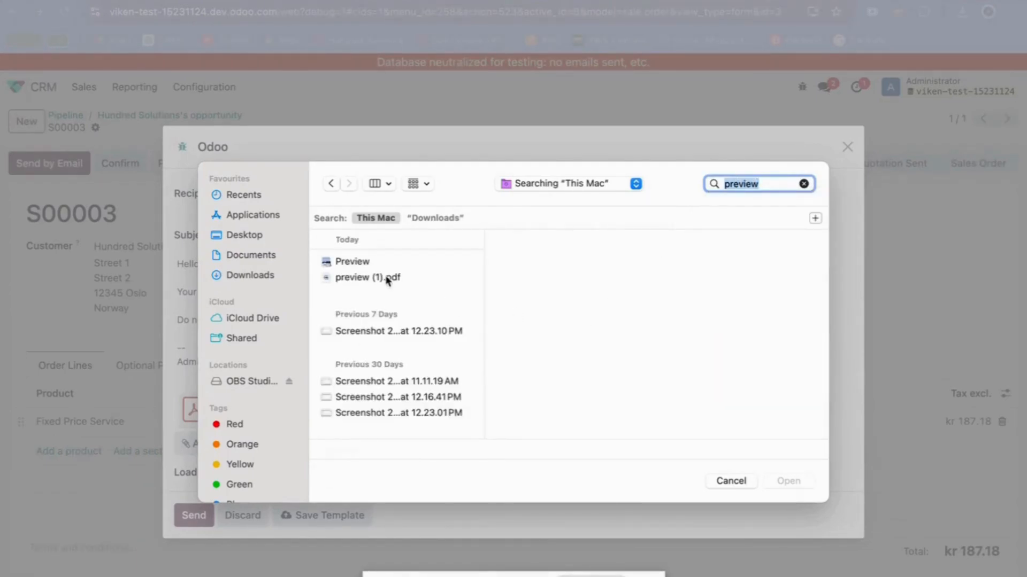
pyautogui.click(390, 277)
pyautogui.click(786, 481)
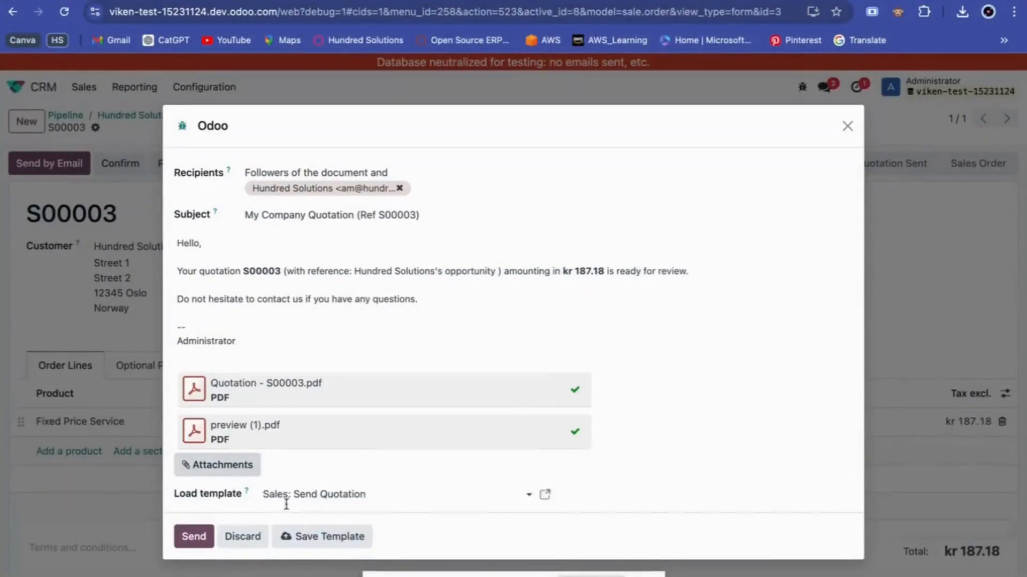
pyautogui.click(192, 537)
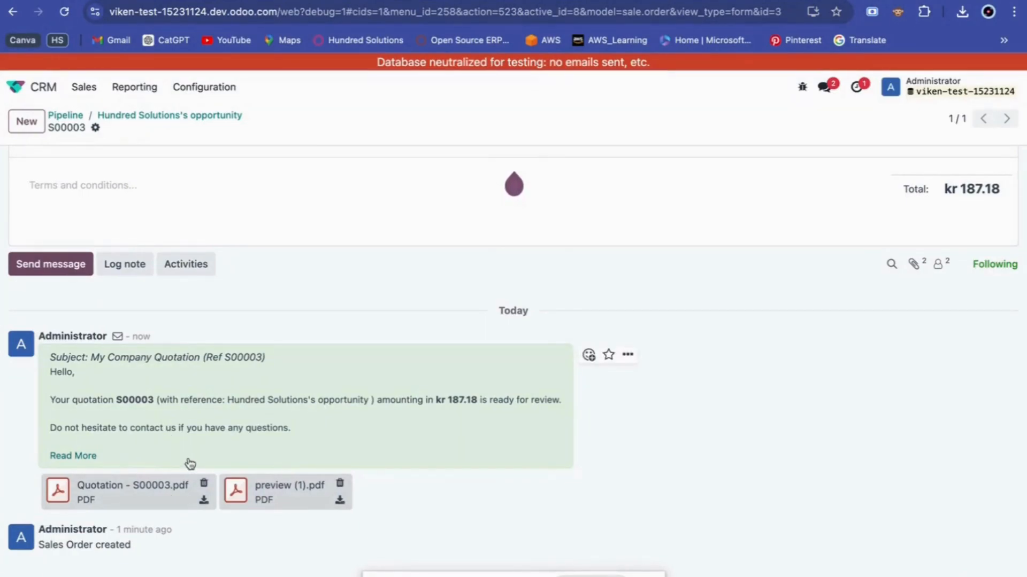
# Scroll through quotation S00003 and its chatter to check the logged sent email.
pyautogui.scroll(7, 190, 463)
pyautogui.scroll(-3, 190, 461)
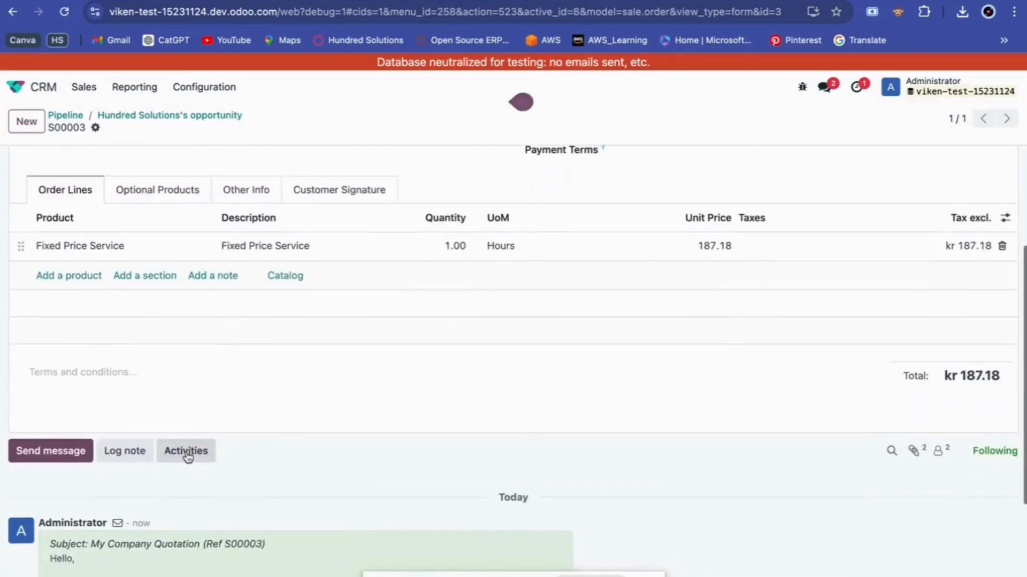
pyautogui.scroll(2, 187, 456)
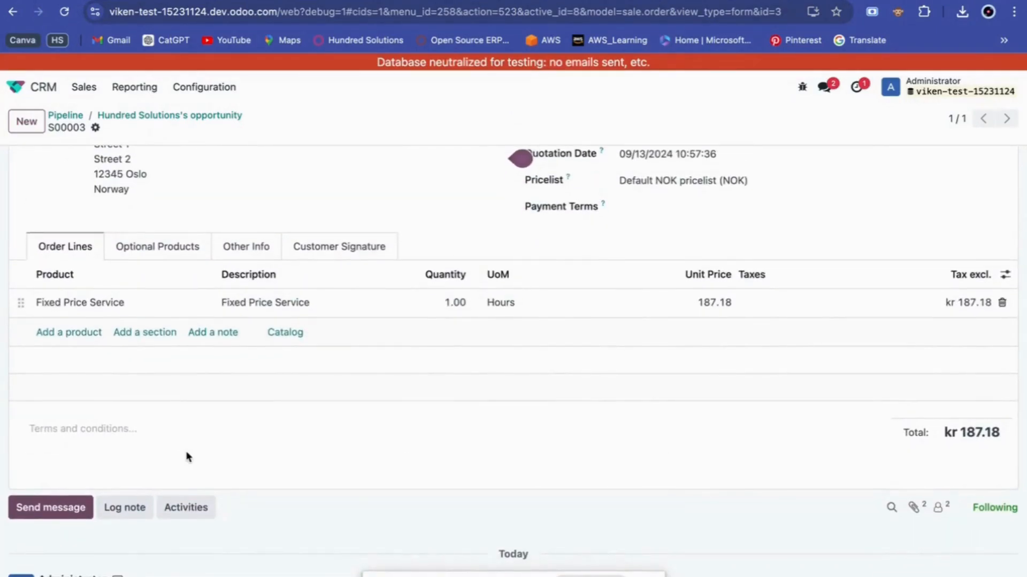
pyautogui.scroll(-4, 187, 457)
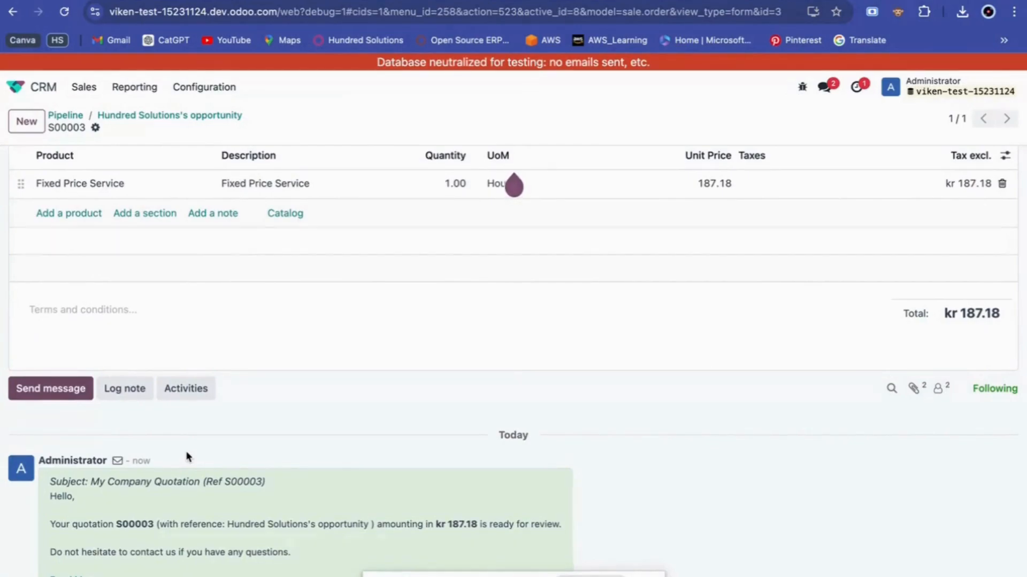
pyautogui.scroll(8, 187, 456)
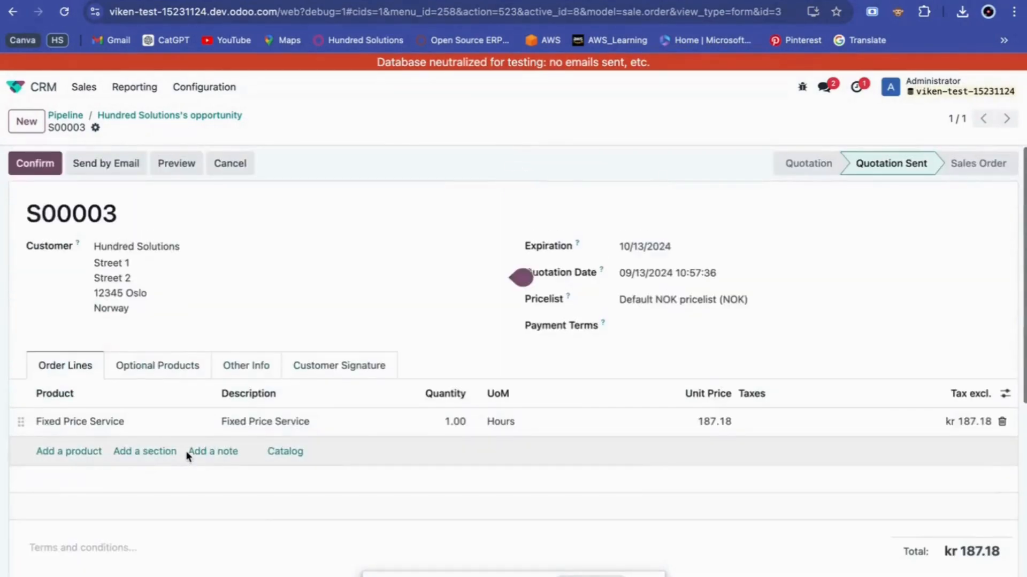
# Preview S00003 in the customer portal and scroll through its kr 187.18 line and communication history.
pyautogui.click(174, 172)
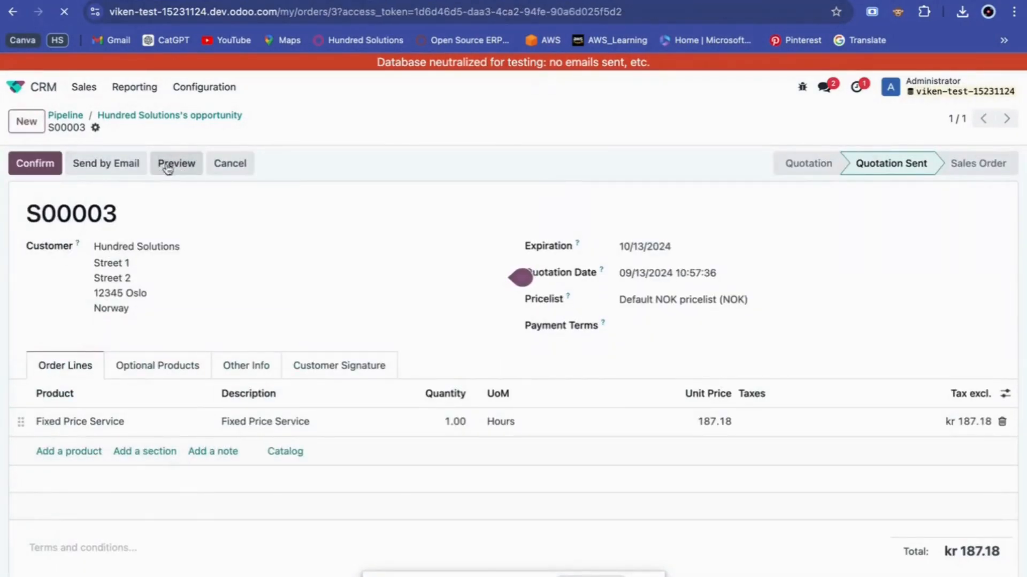
pyautogui.scroll(-1, 370, 355)
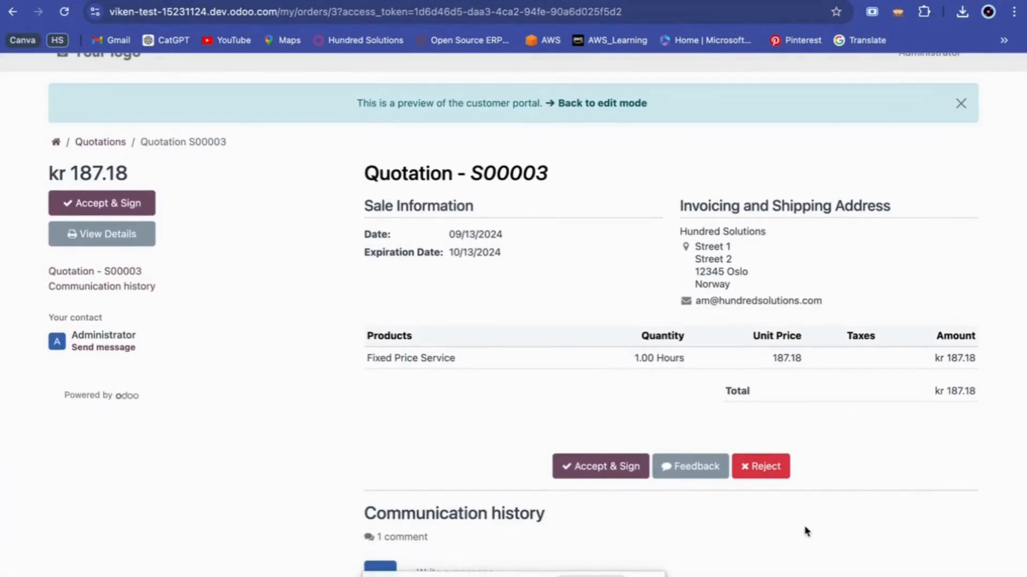
pyautogui.scroll(-3, 807, 532)
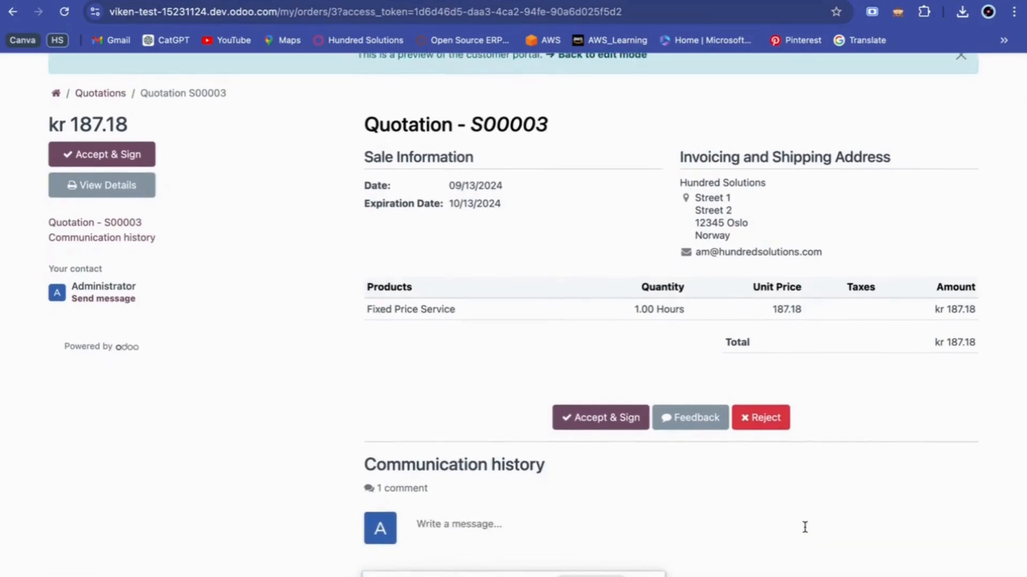
pyautogui.scroll(-5, 805, 527)
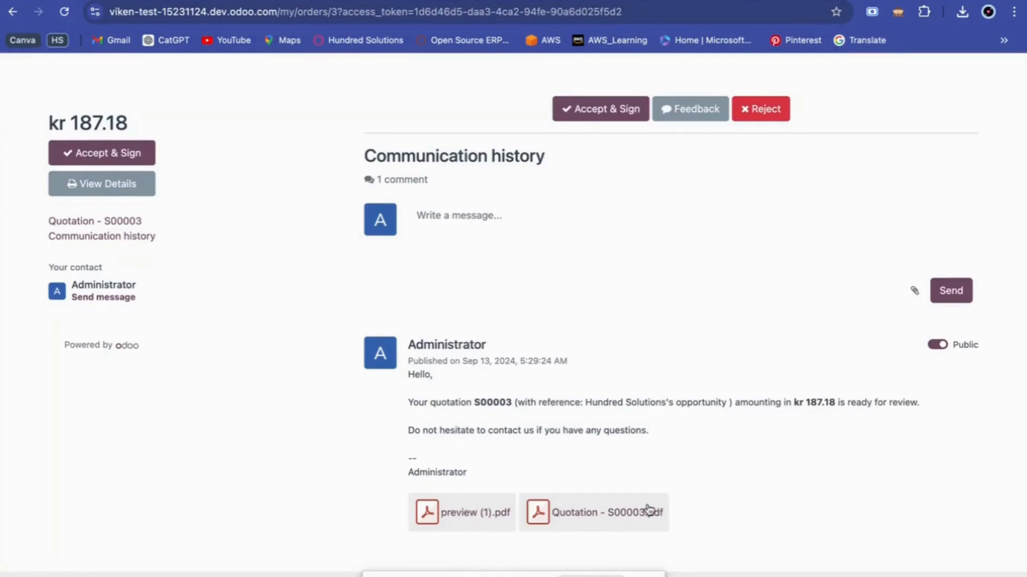
pyautogui.scroll(1, 648, 510)
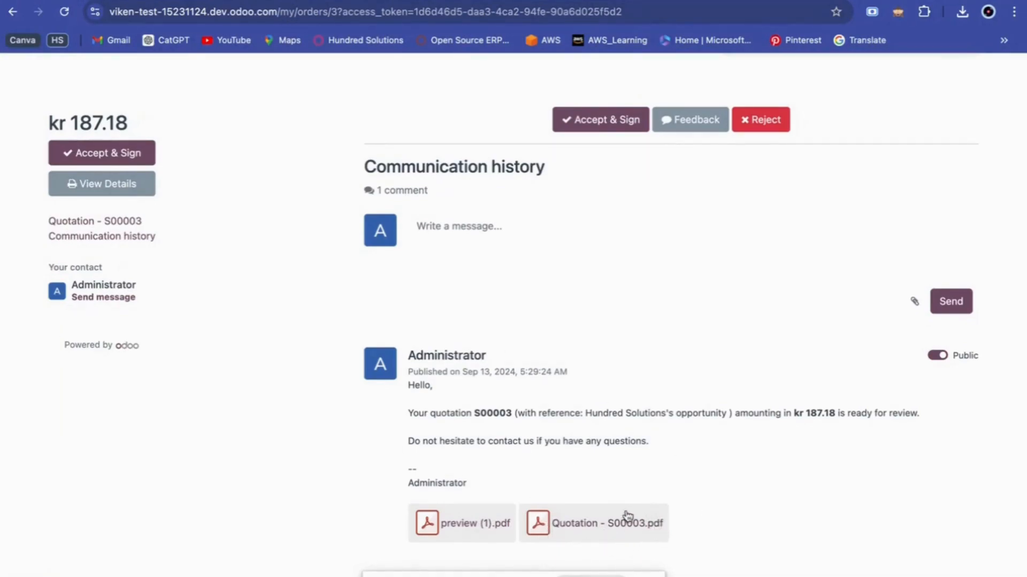
pyautogui.scroll(2, 578, 500)
pyautogui.scroll(10, 607, 405)
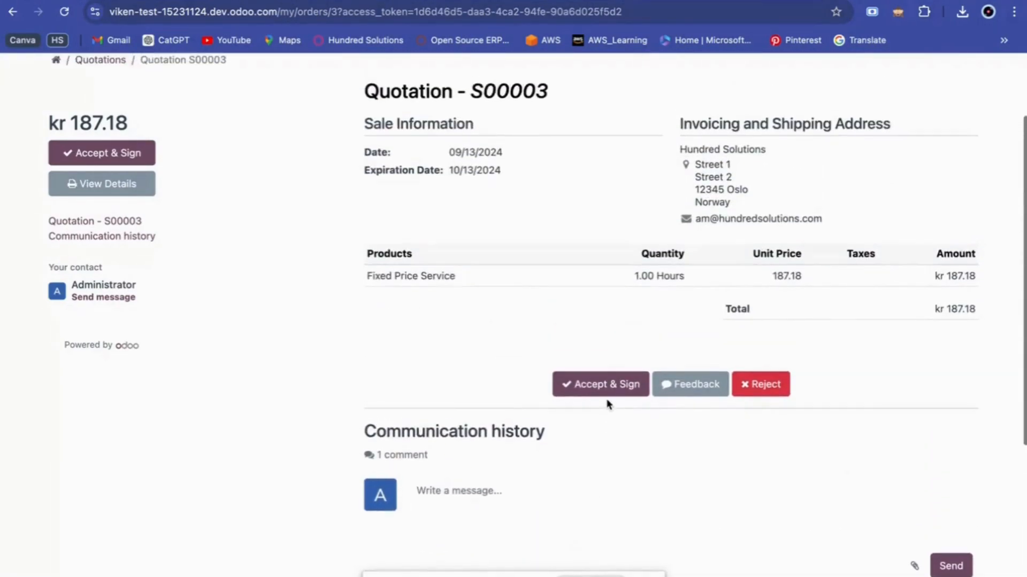
pyautogui.scroll(3, 538, 447)
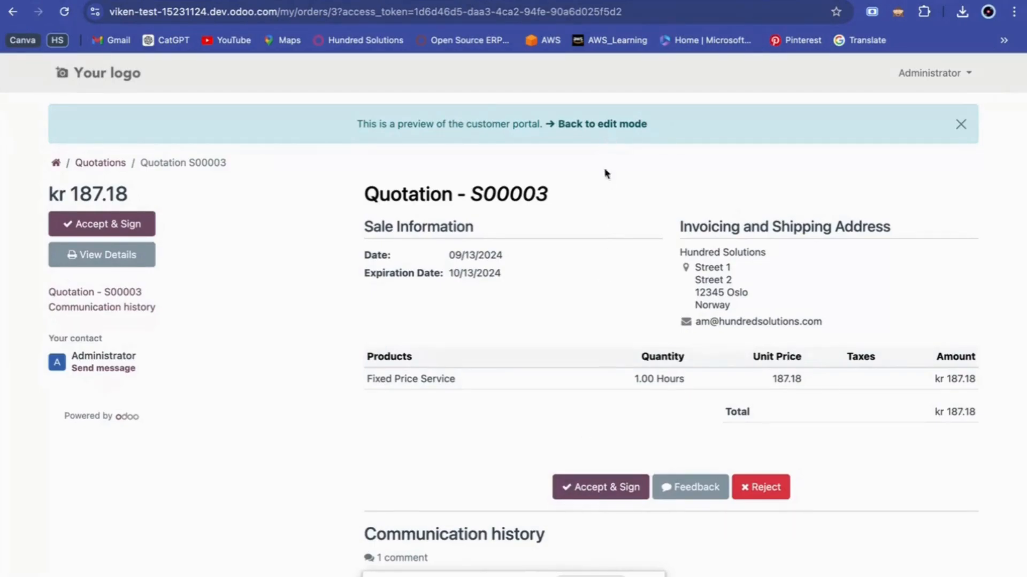
# Reopen the S00003 customer preview and accept and sign it as Hundred Solutions.
pyautogui.click(610, 130)
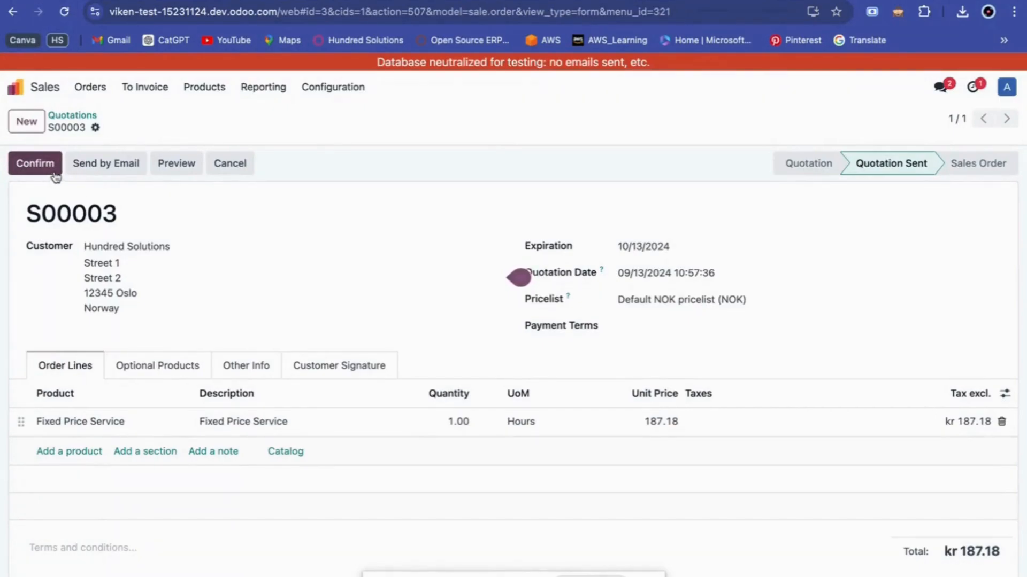
pyautogui.click(180, 162)
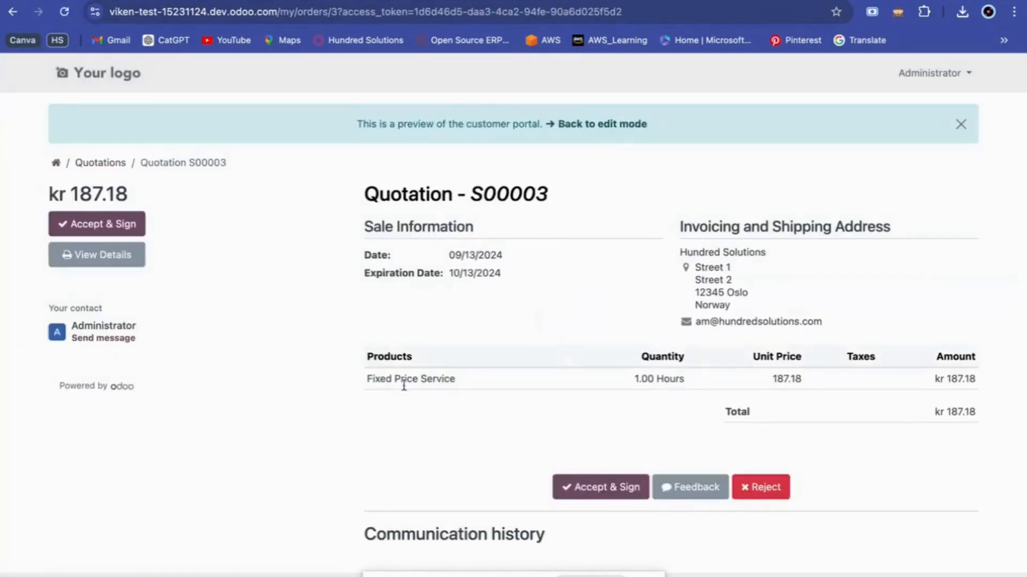
pyautogui.click(573, 487)
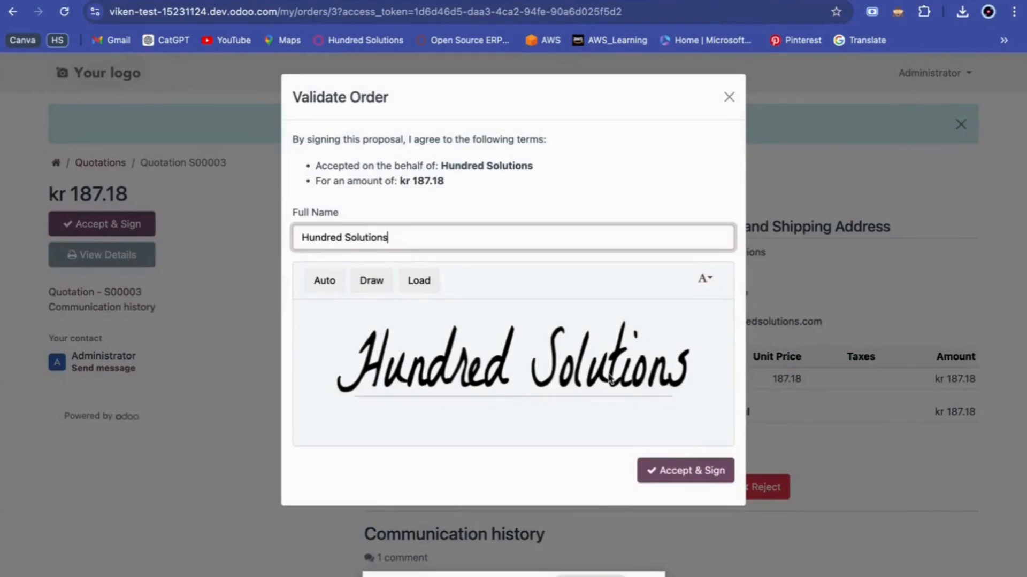
pyautogui.click(696, 477)
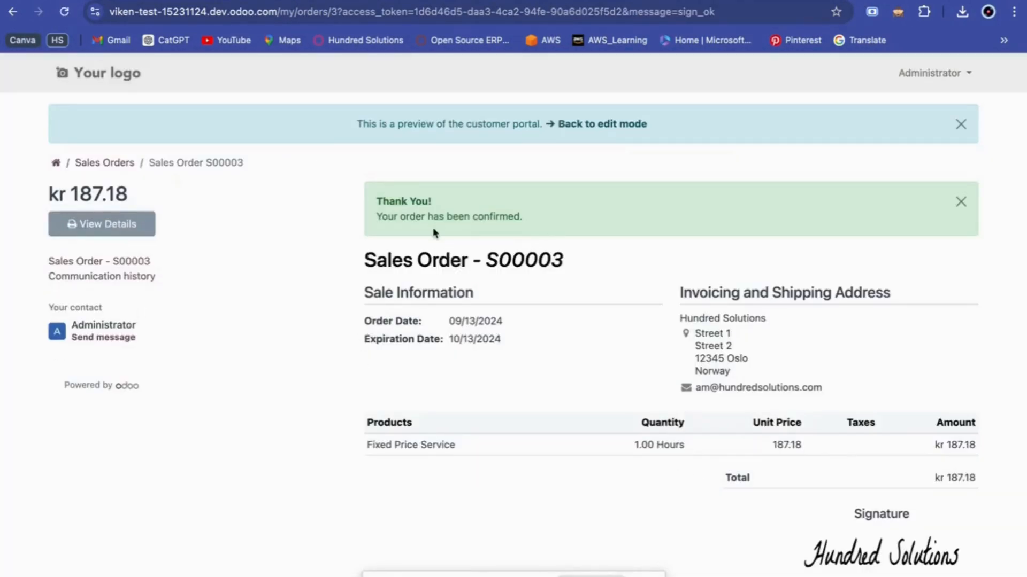
# Leave the portal preview for the backend S00003 form, now a Sales Order.
pyautogui.click(579, 129)
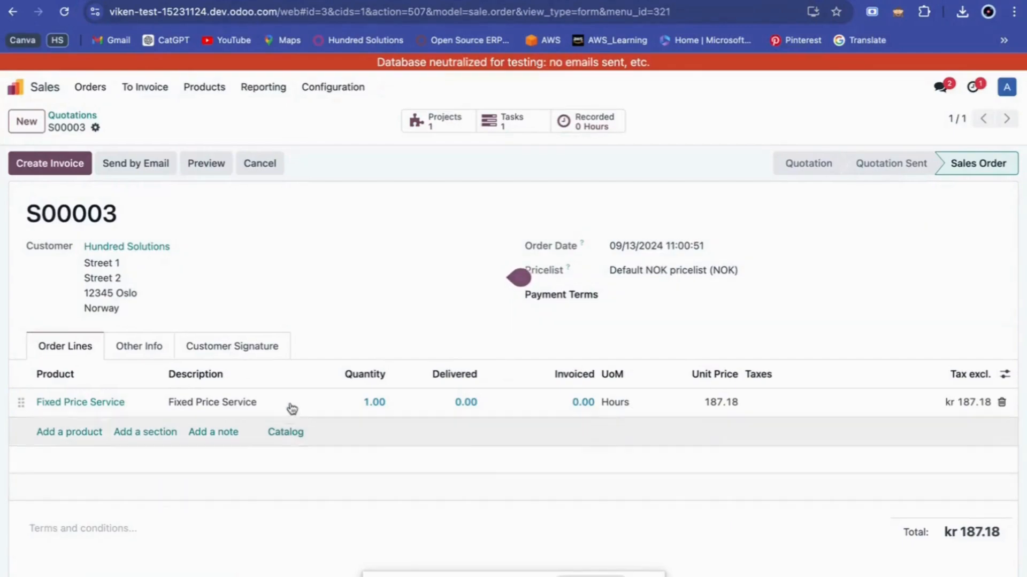
# Review the Hundred Solutions signature dated 09/13/2024 in S00003's Customer Signature tab.
pyautogui.click(270, 354)
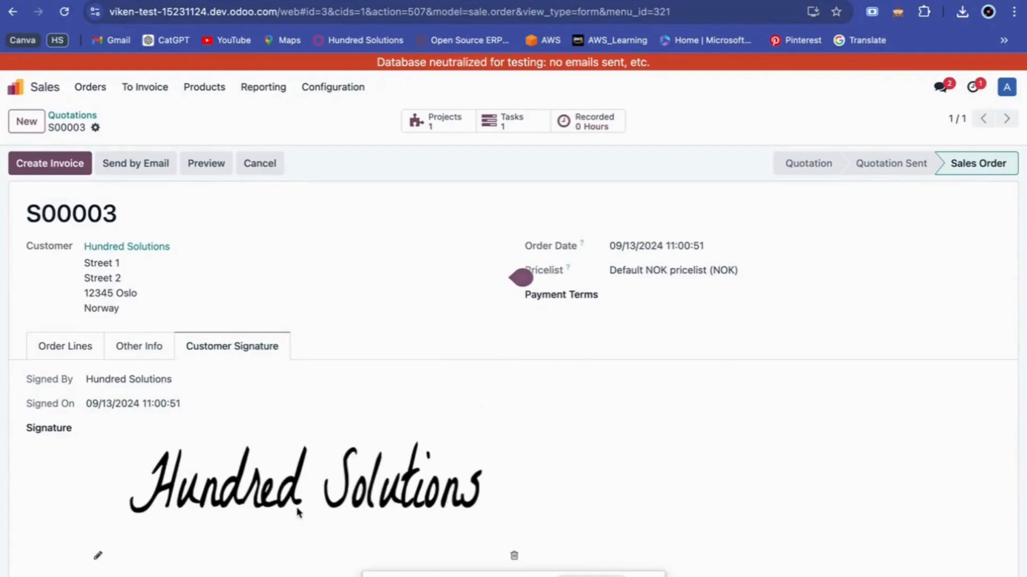
pyautogui.scroll(-2, 298, 511)
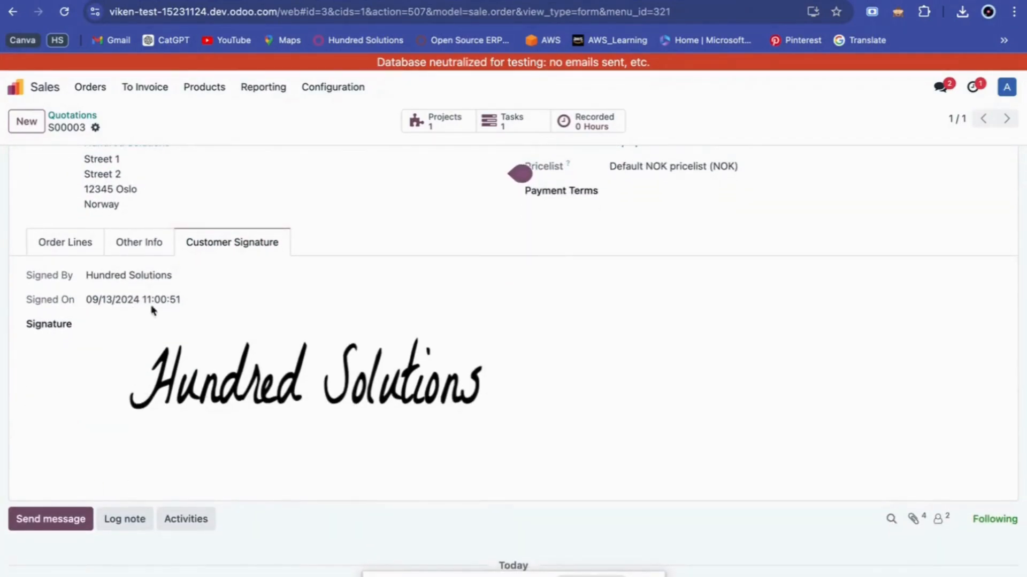
pyautogui.scroll(1, 177, 314)
pyautogui.scroll(1, 213, 319)
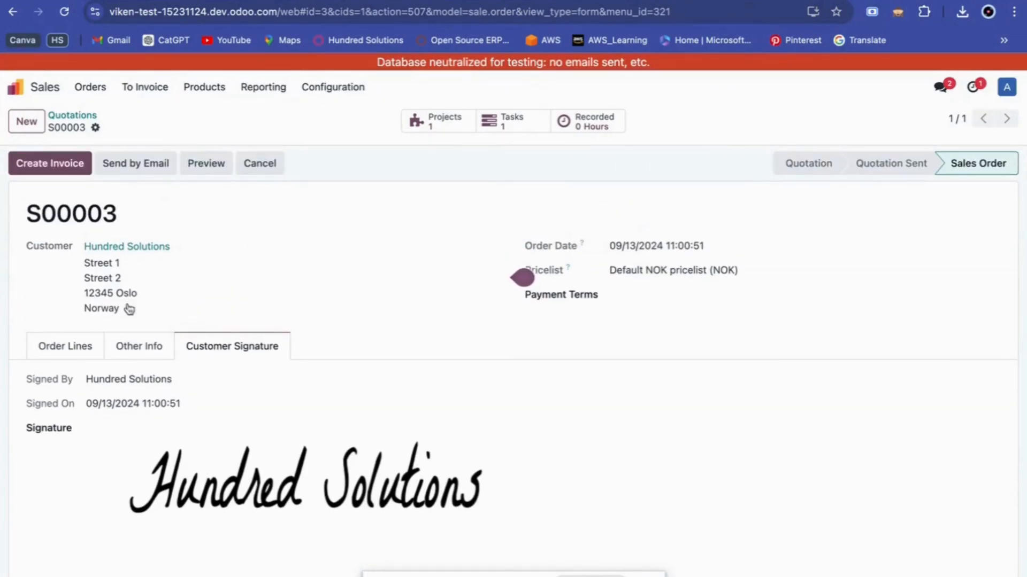
pyautogui.moveTo(293, 452)
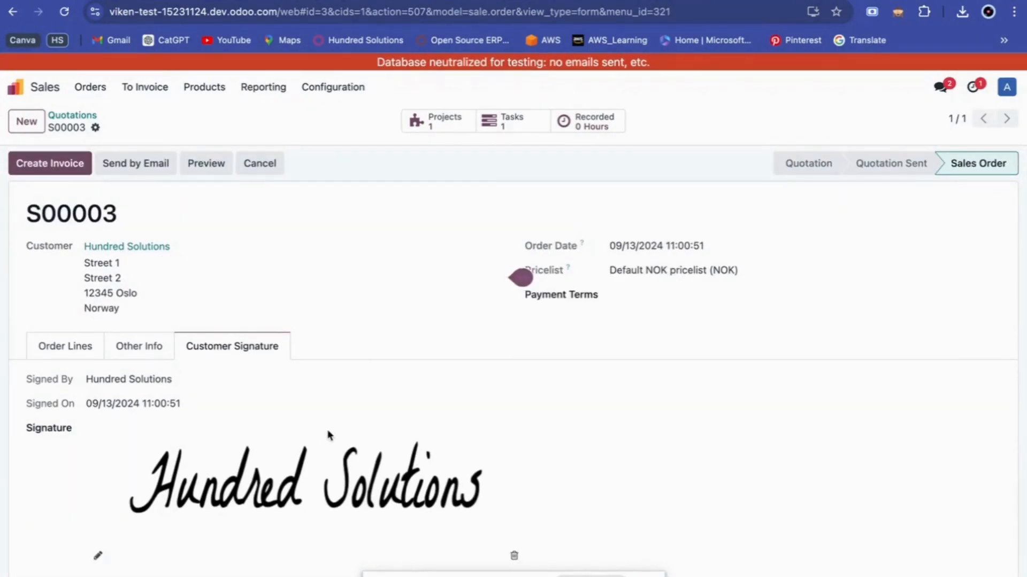